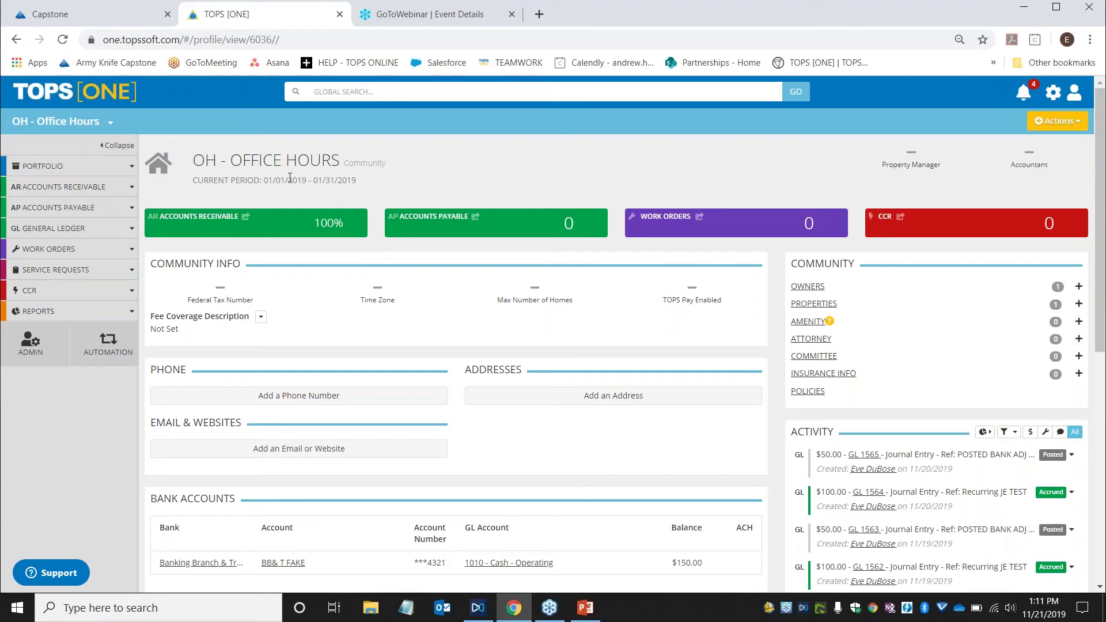
- Open the General Ledger journal entries and look over the automatically posted entry GL 1565 and the accrued entry GL 1564
click(78, 229)
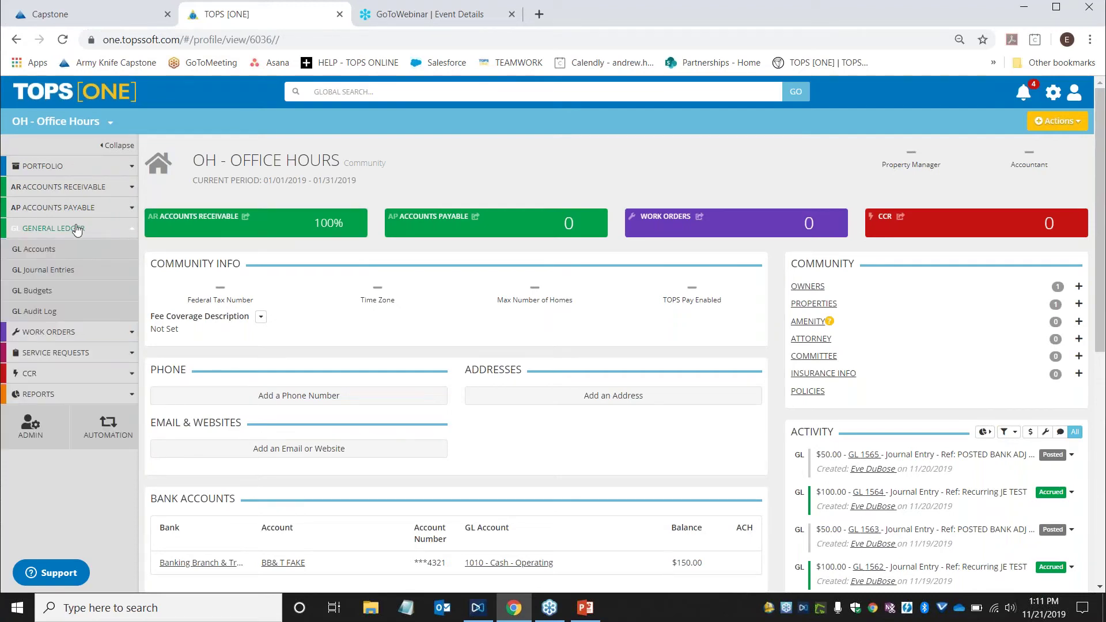
click(64, 270)
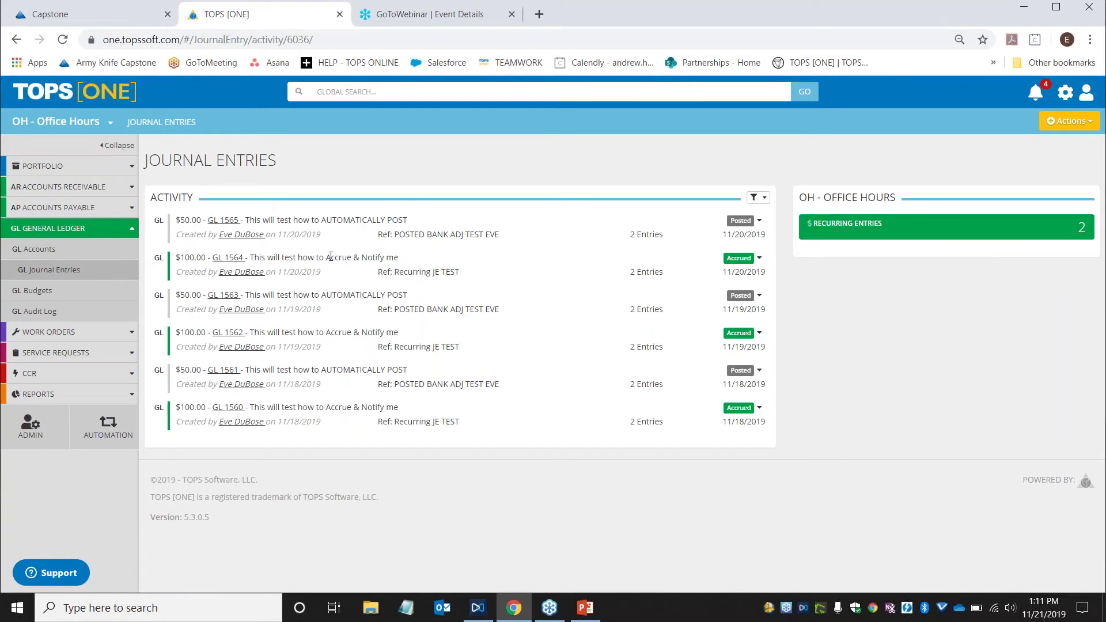
drag(326, 258, 396, 260)
drag(336, 221, 405, 232)
click(372, 229)
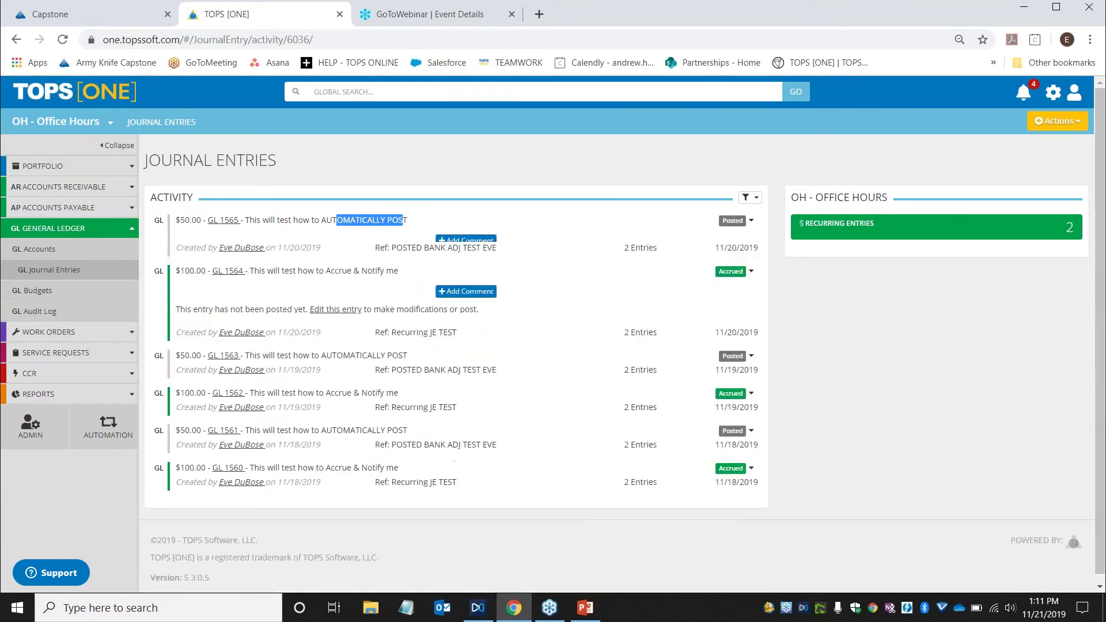
click(365, 260)
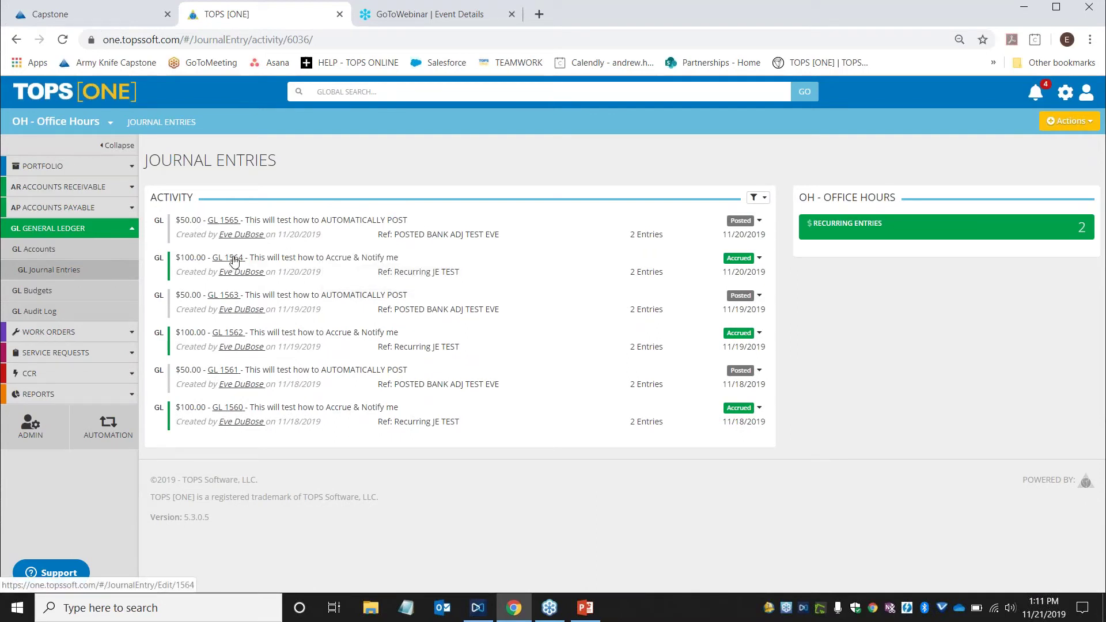
- Open the accrued journal entry GL 1564 in a new browser tab, review its line items and post it
right_click(234, 261)
click(270, 266)
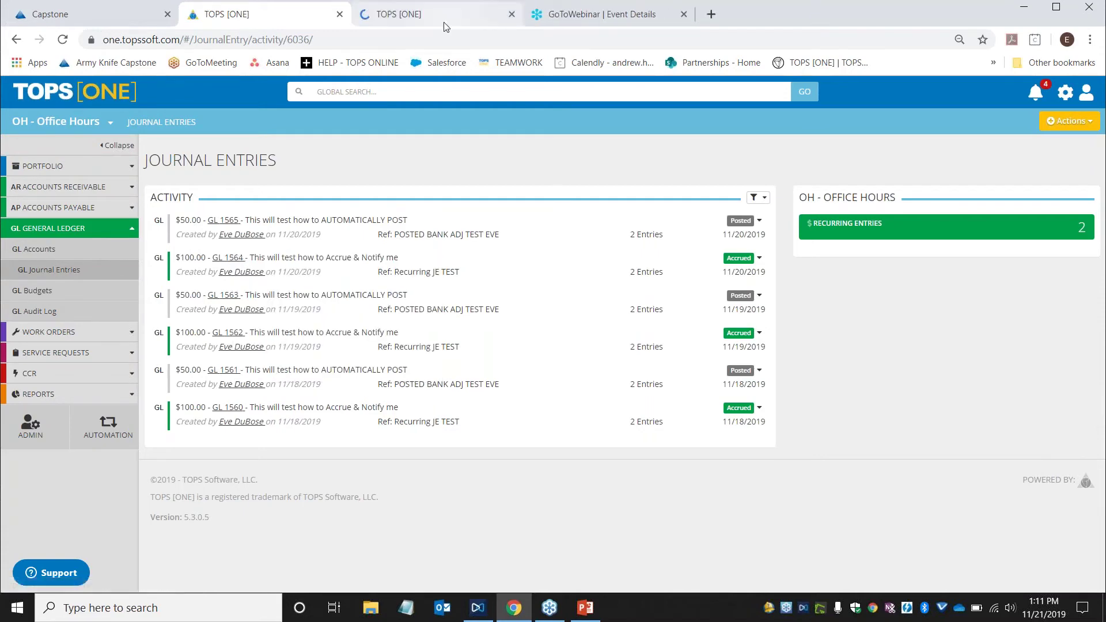
click(415, 14)
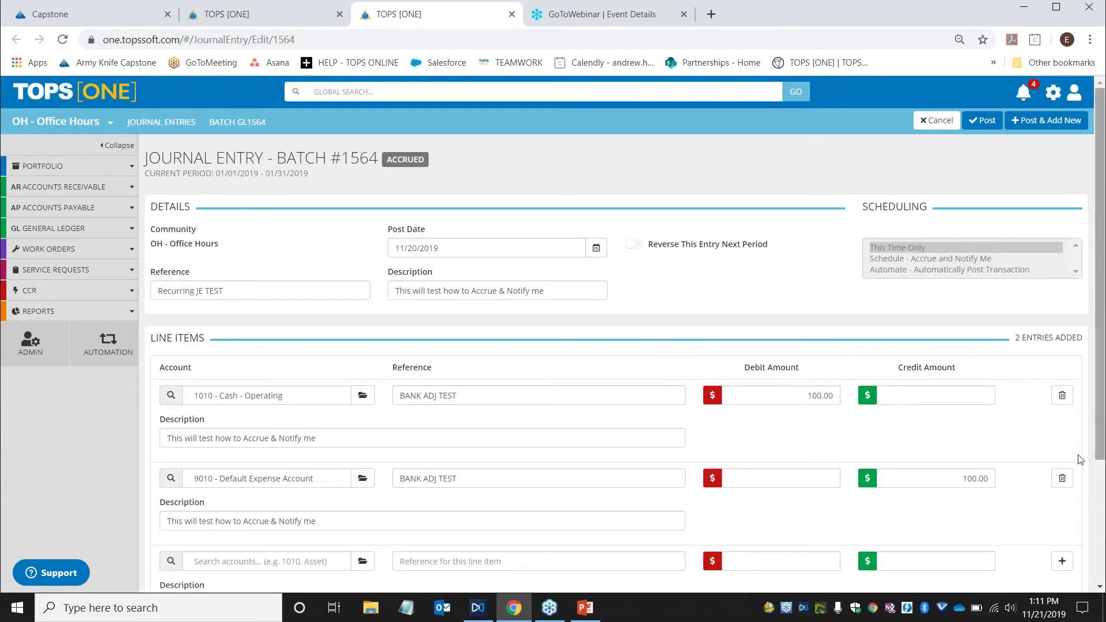
scroll(1038, 420, down, 3)
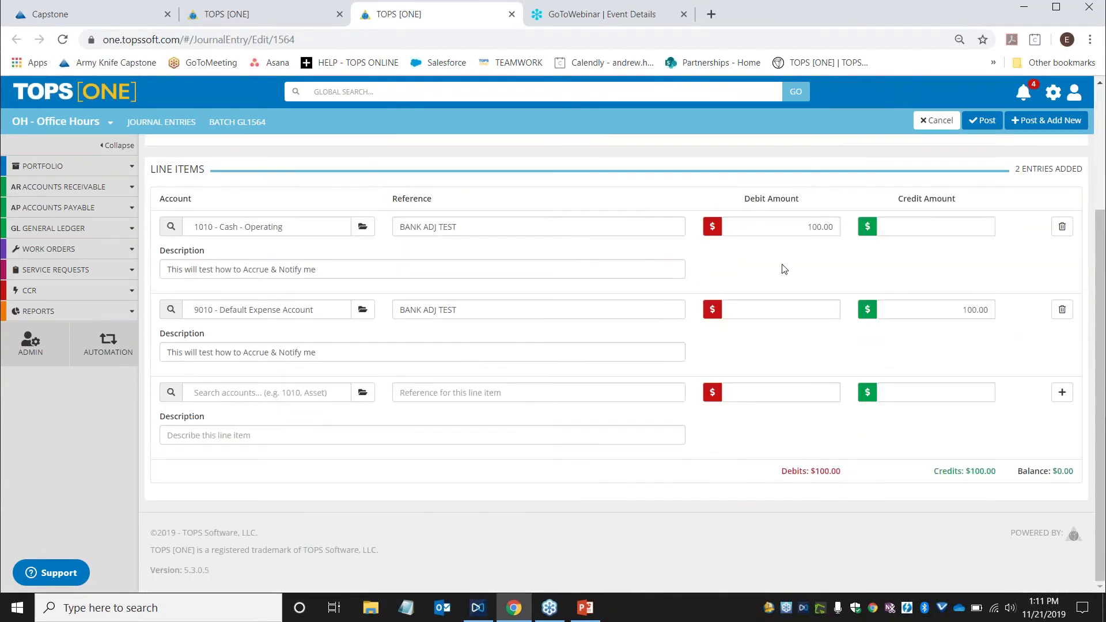
scroll(847, 292, up, 3)
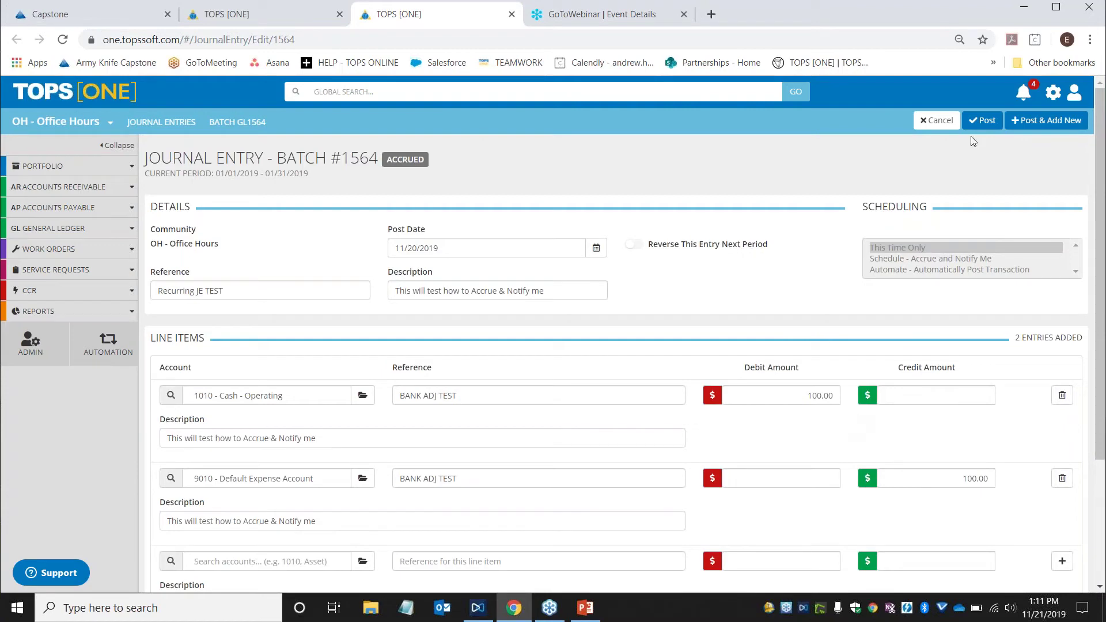
click(985, 123)
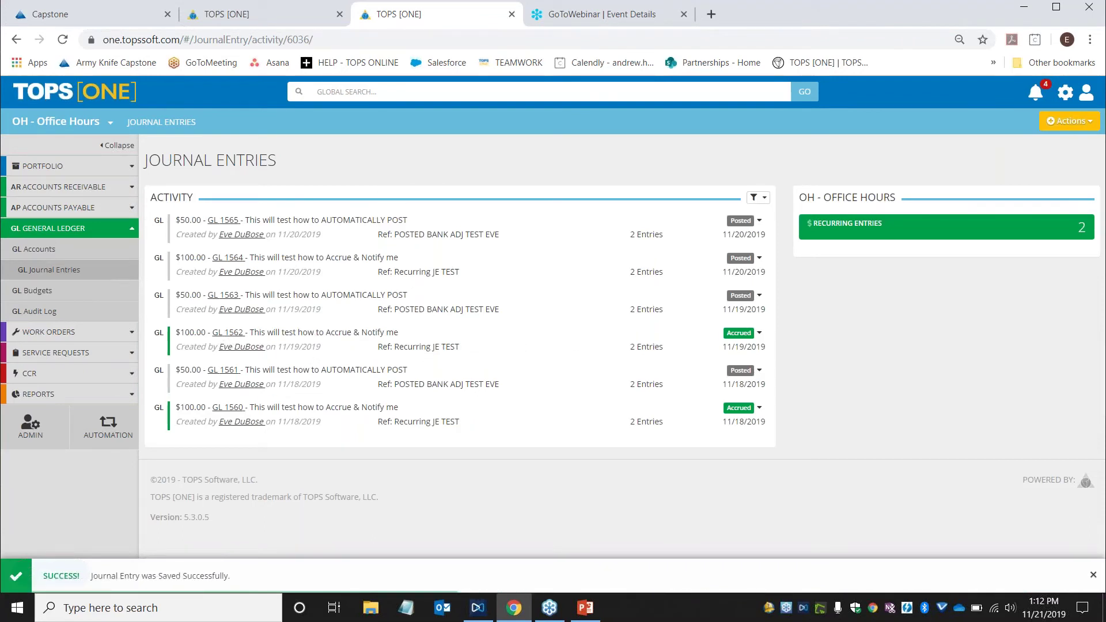
- Open the accrued journal entry GL 1562, and return to the OH - Office Hours community overview
click(232, 335)
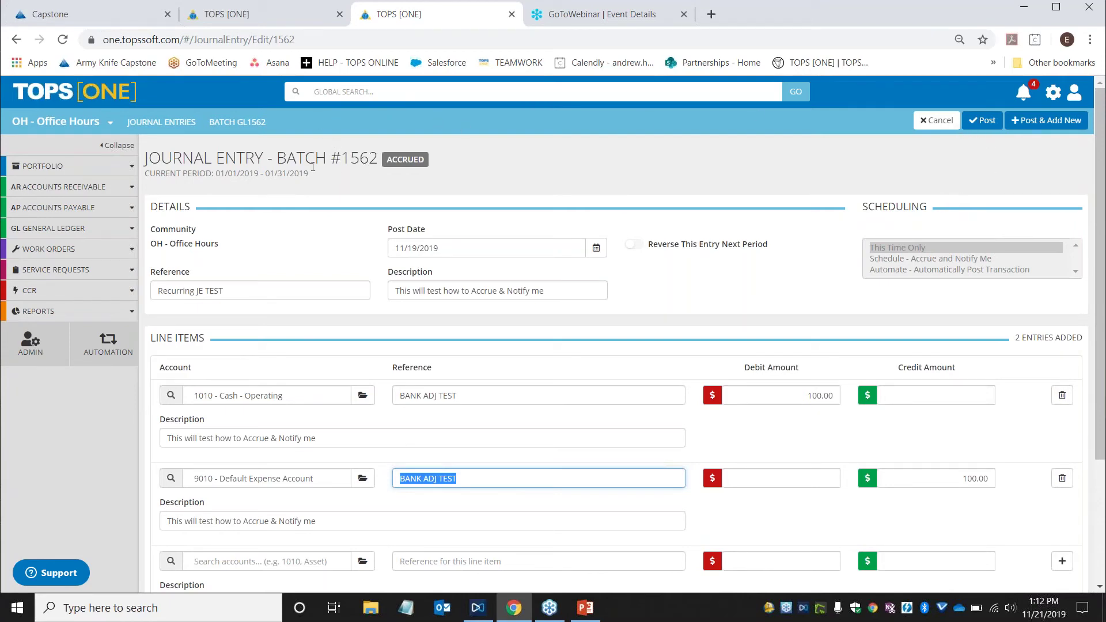
click(63, 121)
click(86, 187)
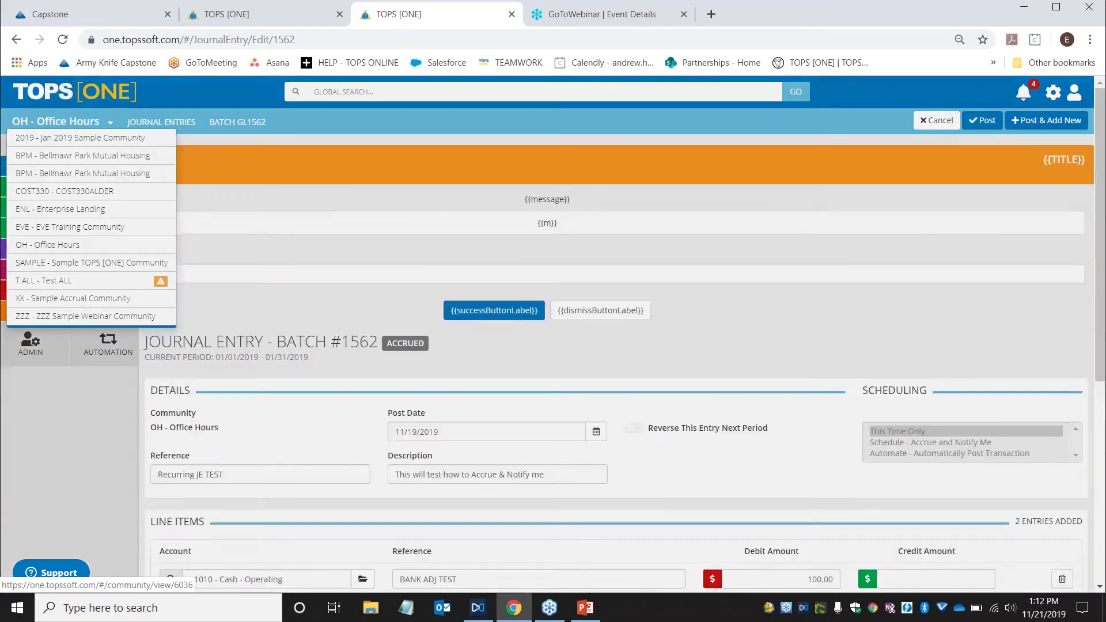
click(536, 198)
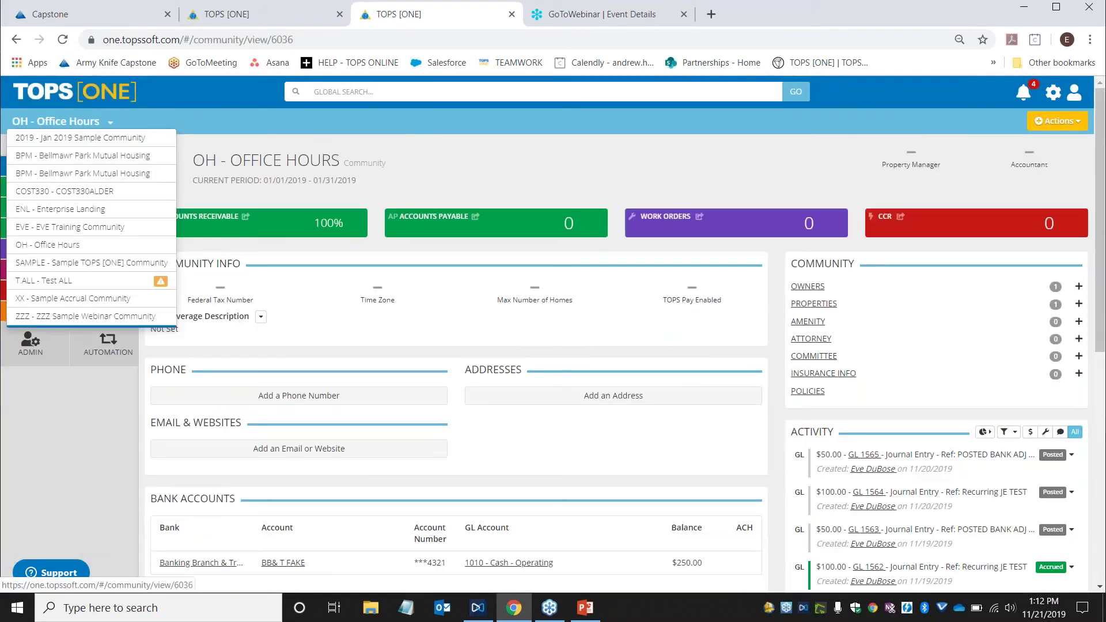
double_click(353, 158)
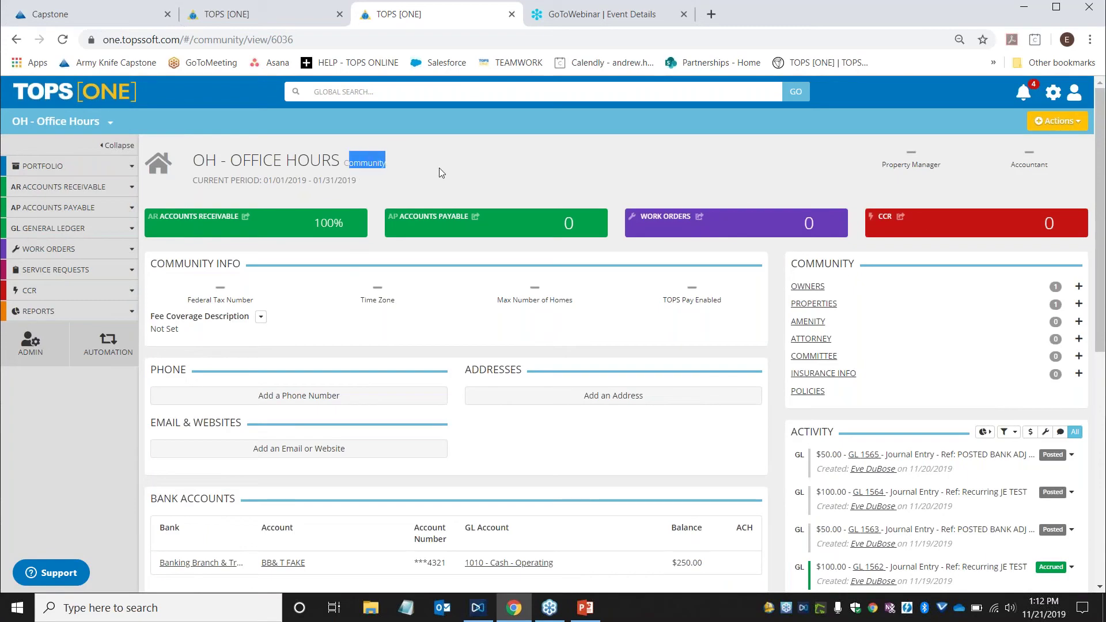
- Delete the accrued $100.00 journal entry GL 1562 from the community's activity list
scroll(973, 452, down, 1)
scroll(973, 453, down, 2)
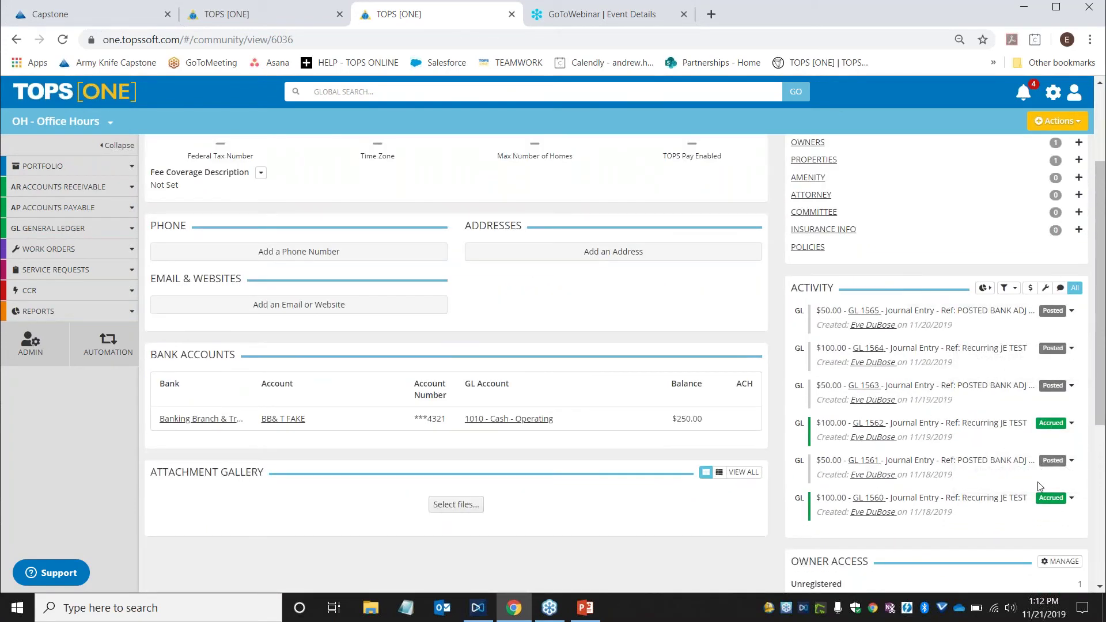
click(1054, 122)
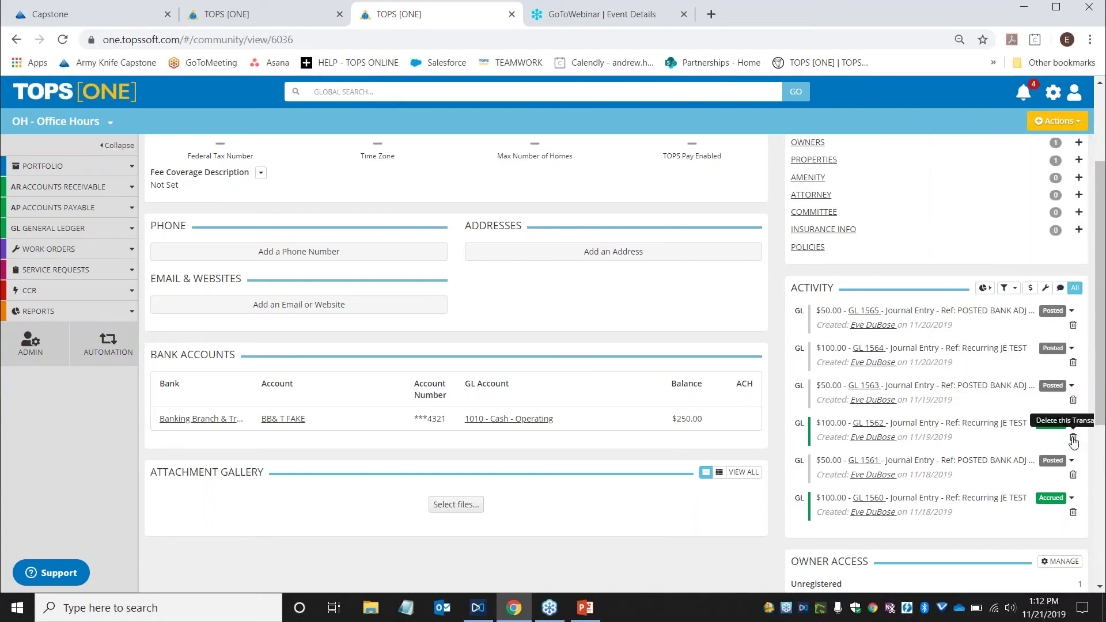
click(1074, 440)
click(533, 215)
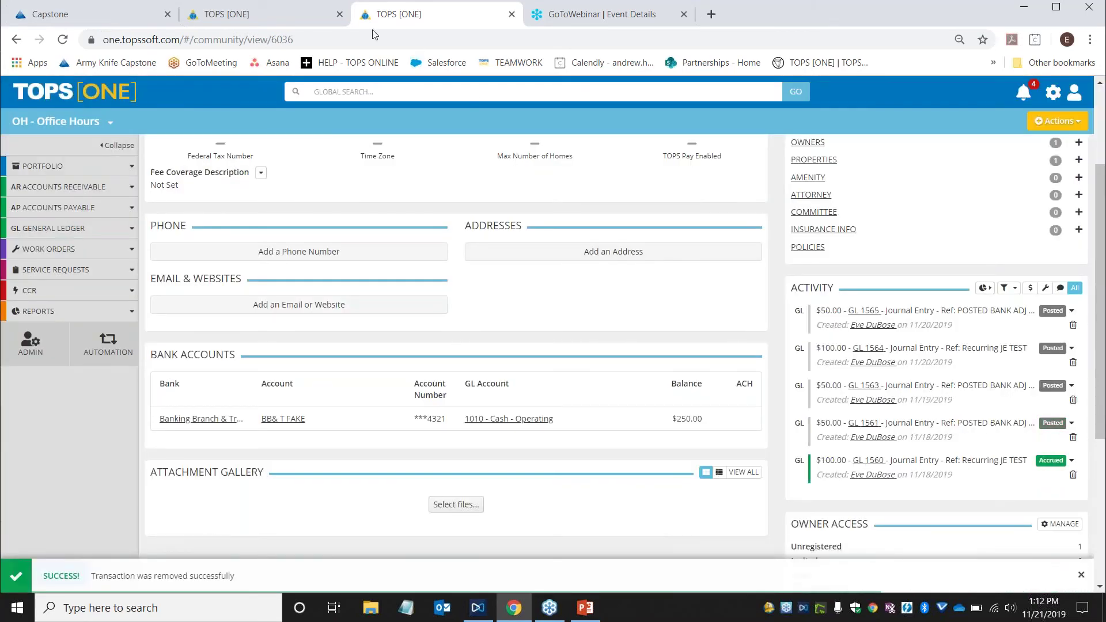
- Return to the first journal entries tab and start a new journal entry with the post date 11/21/2019
click(276, 11)
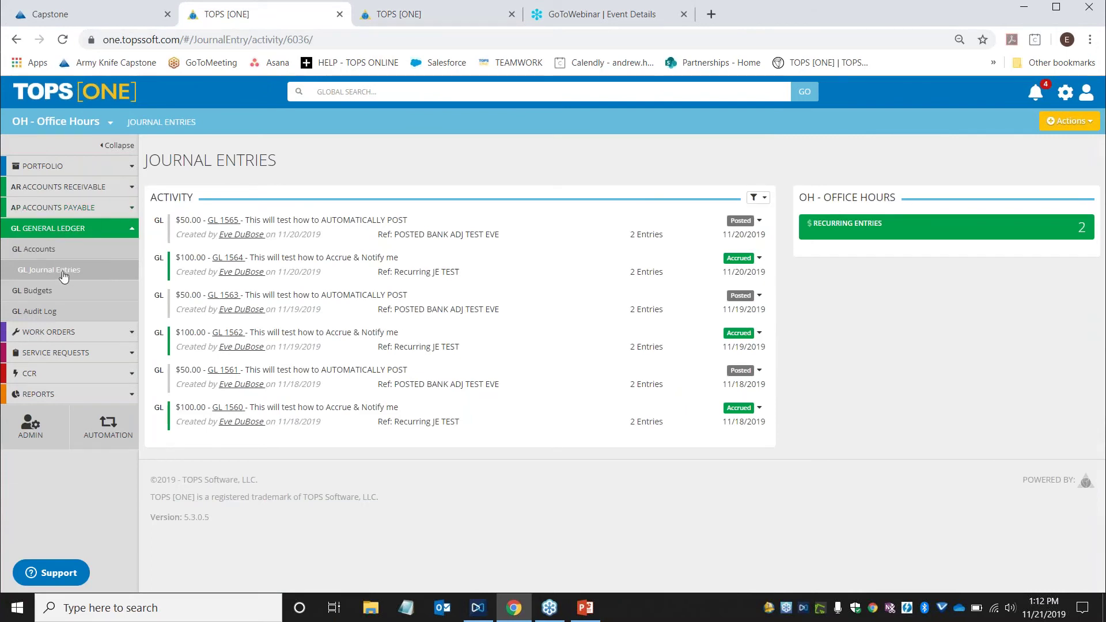
click(1057, 123)
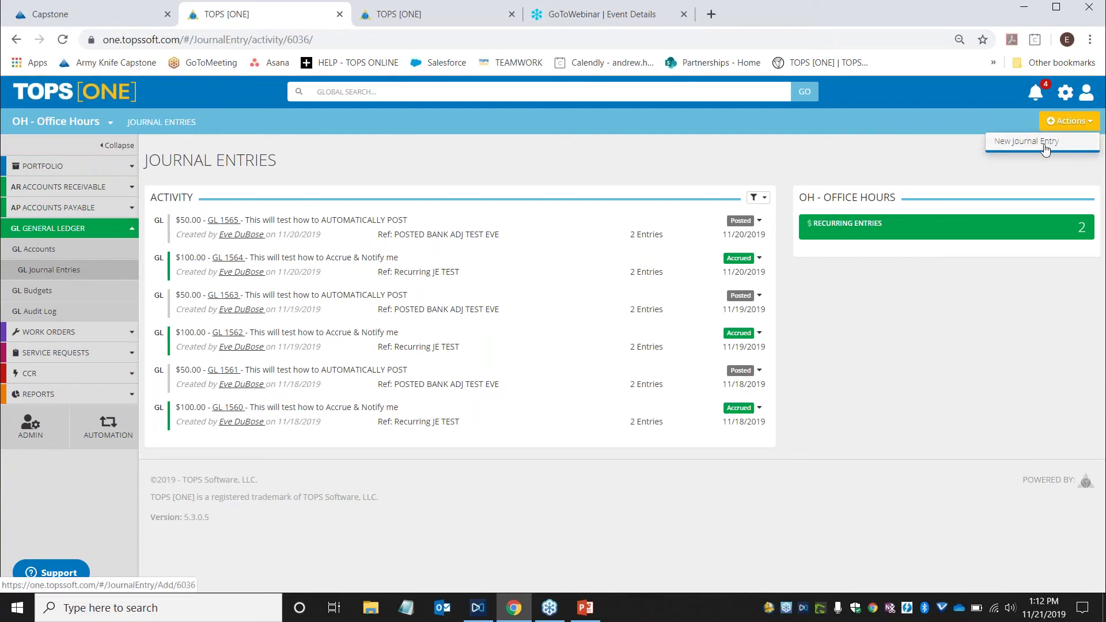
click(1046, 148)
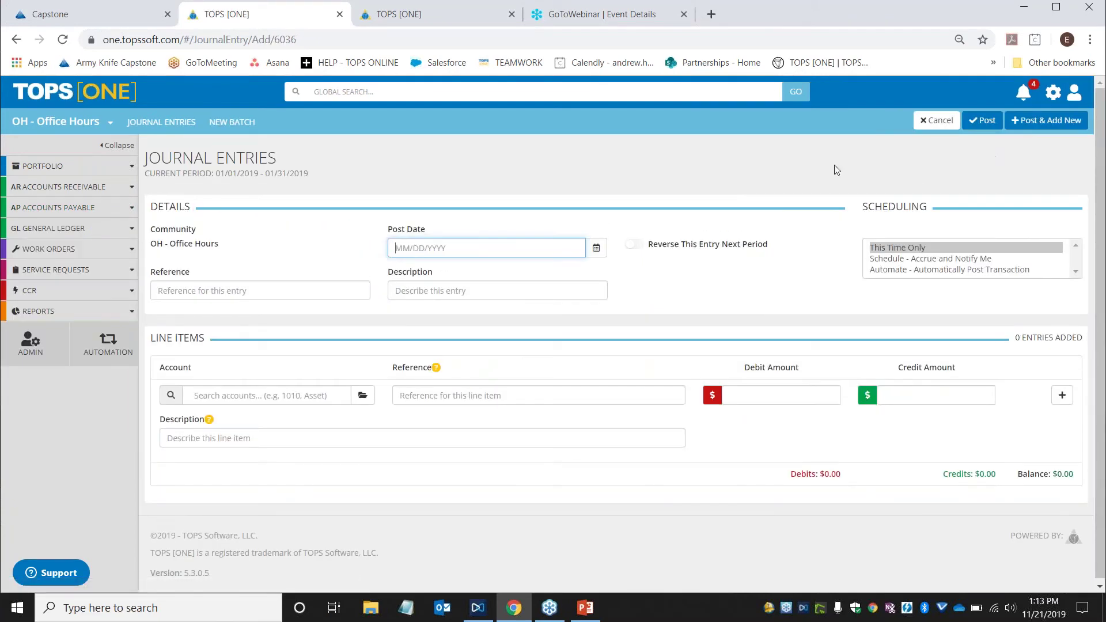
click(596, 248)
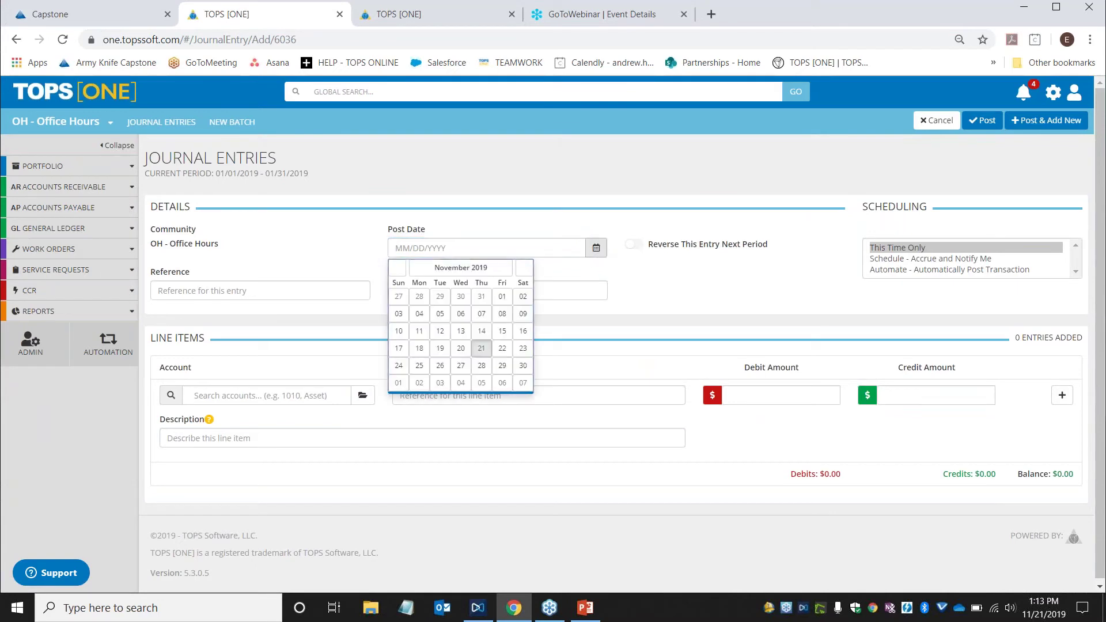
click(483, 349)
- Set the entry's reference to "test adj" and its description to "this is my webinar"
click(344, 294)
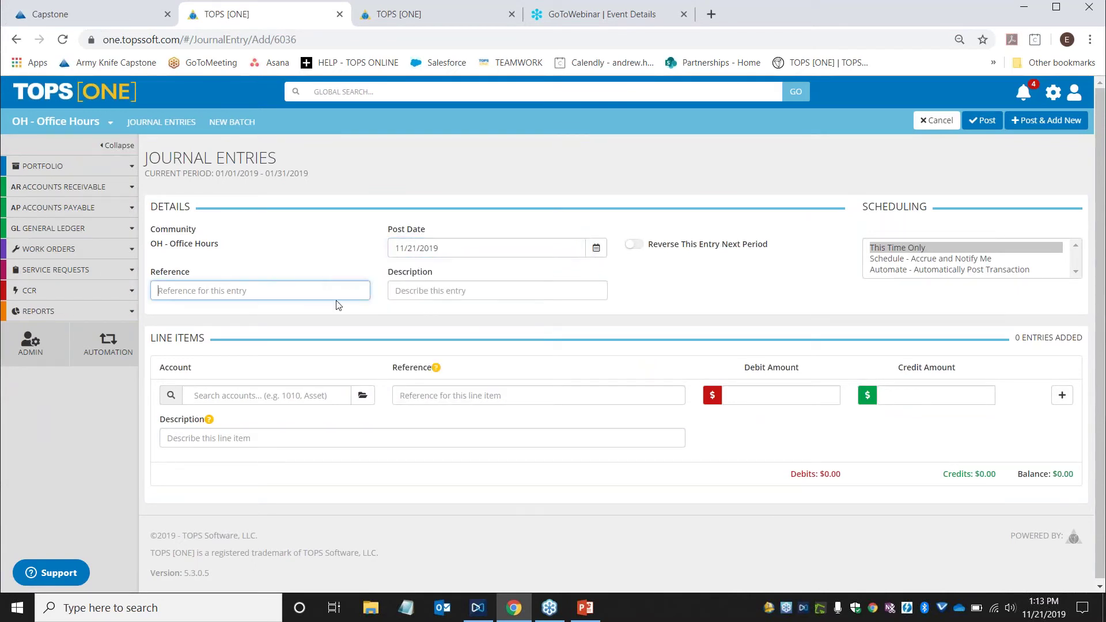
text(test adj)
click(590, 291)
text(t)
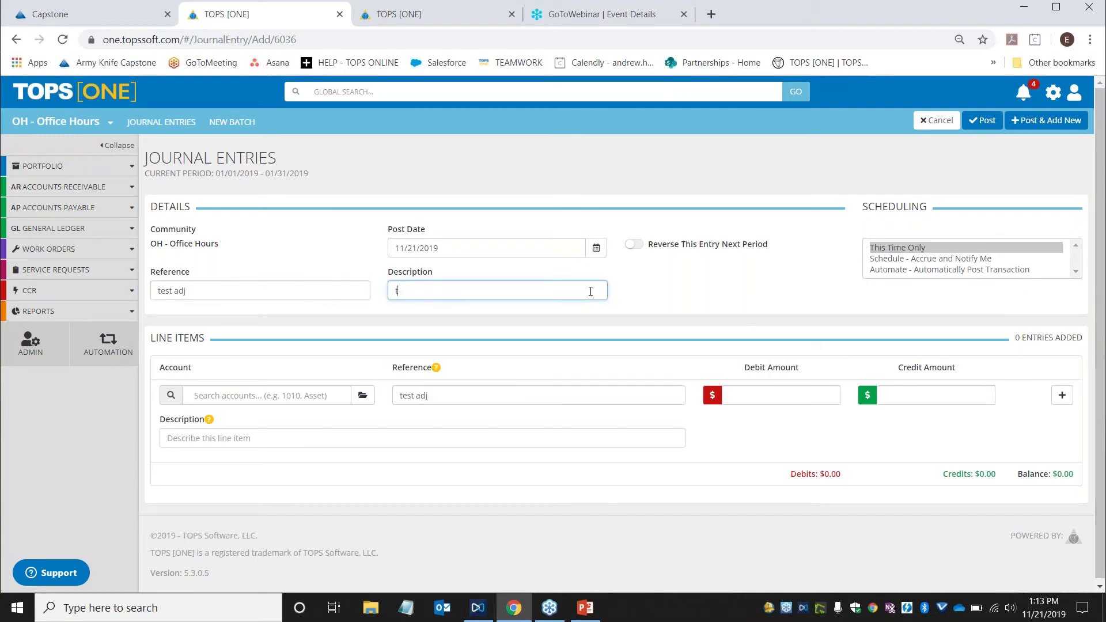
text(hs is my we)
click(401, 295)
key(shift+Right)
text(is)
click(695, 303)
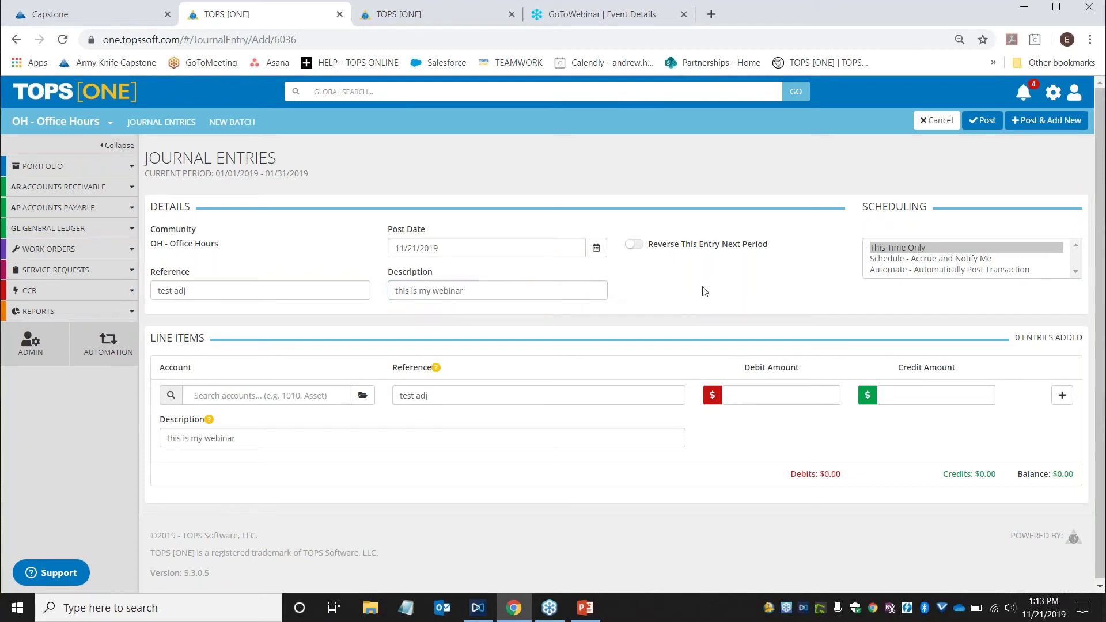
- Set the scheduling to "Automate - Automatically Post Transaction" and add a 5.00 debit line for account 1010 - Cash - Operating
click(888, 271)
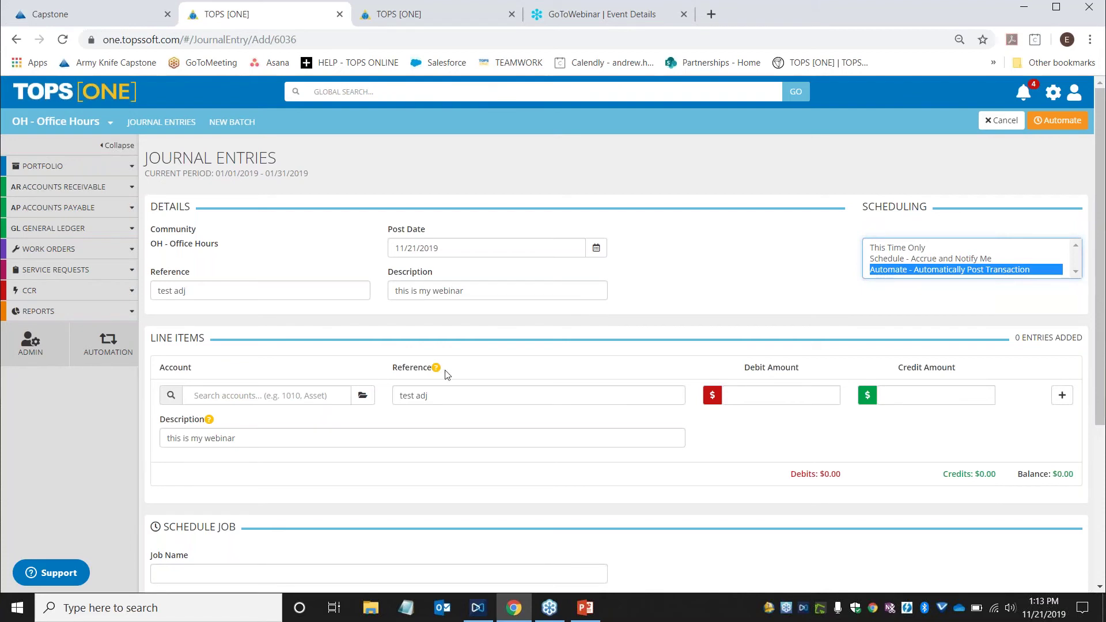
click(275, 397)
text(1010)
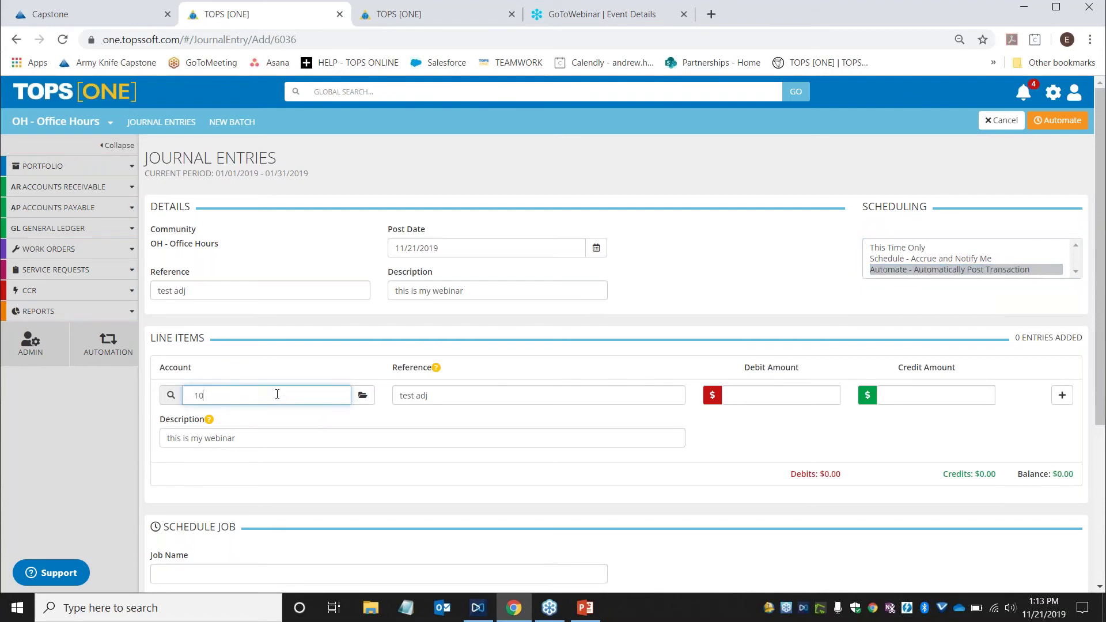
click(267, 416)
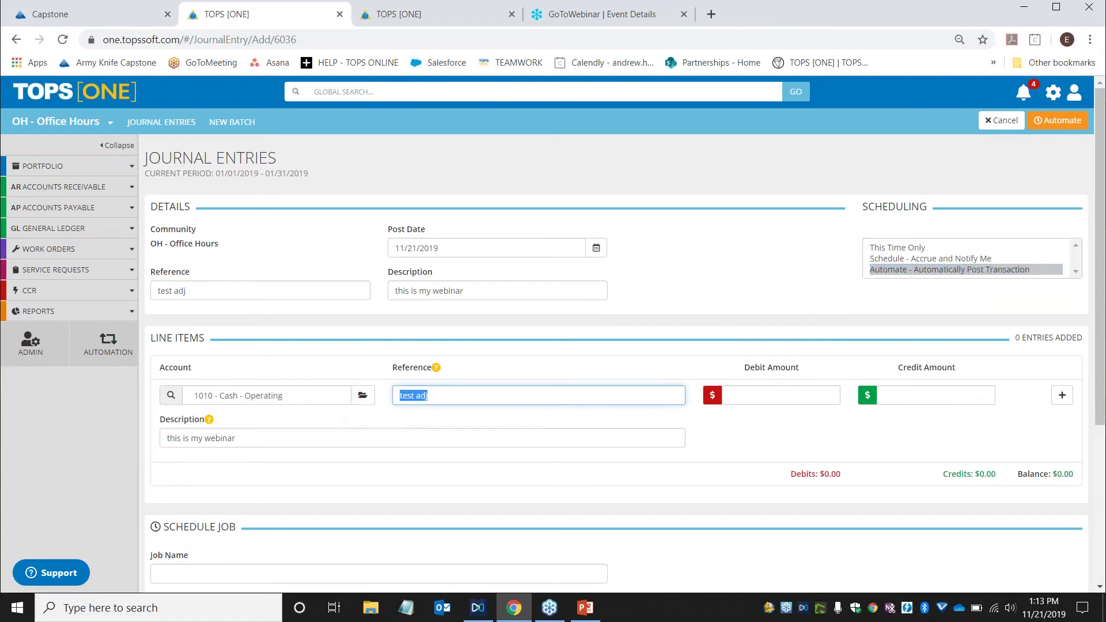
click(773, 398)
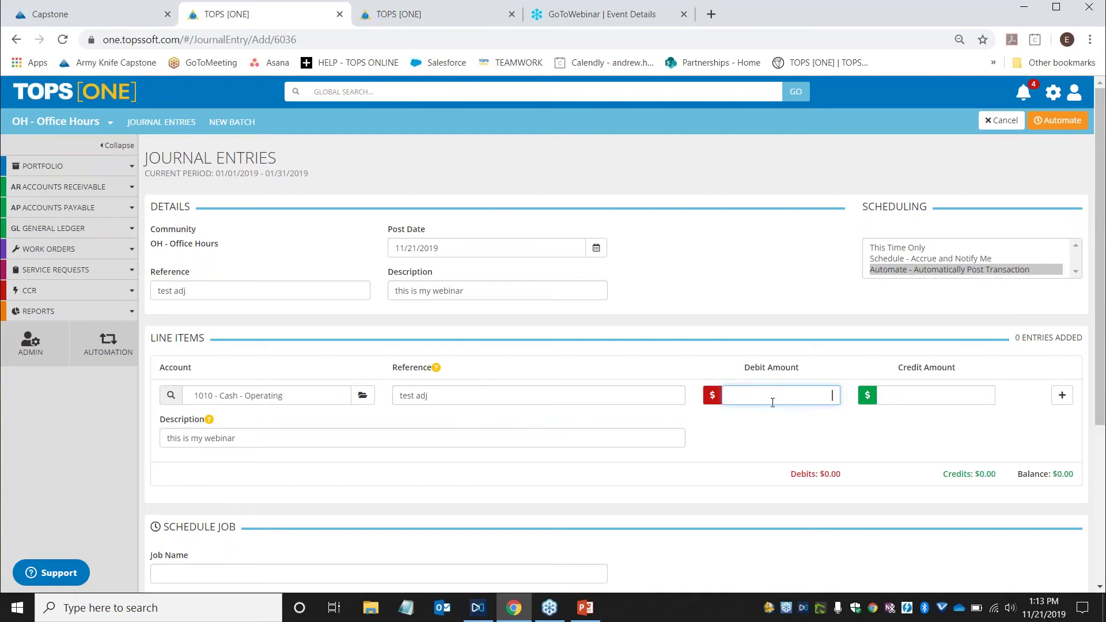
text(5.00)
click(1063, 396)
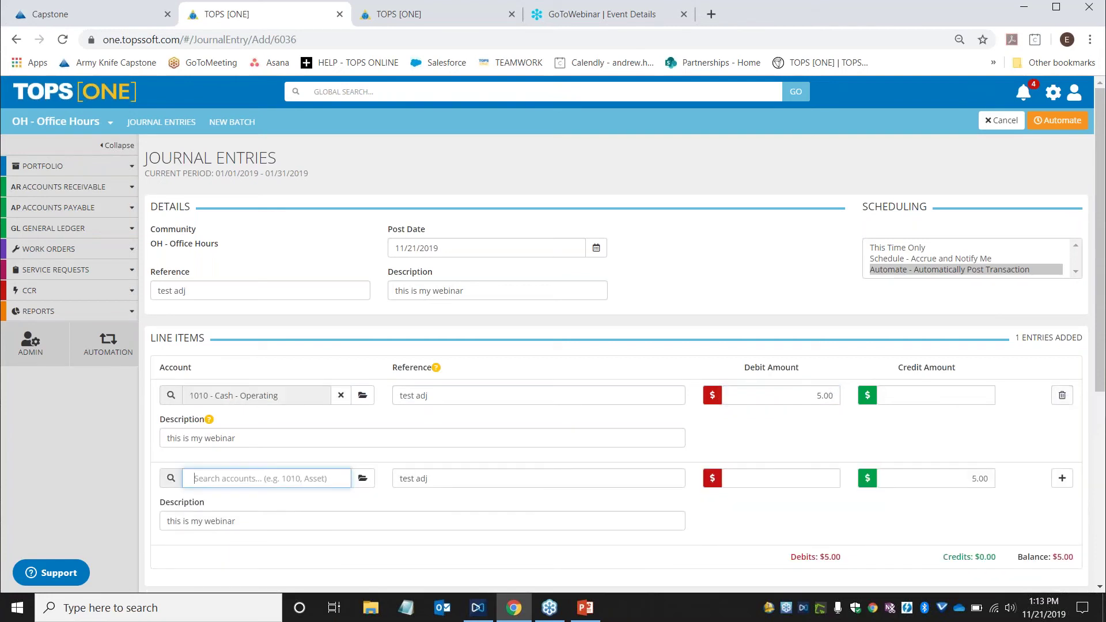
- Add the balancing 5.00 credit line for account 9010 - Default Expense Account
text(9010)
click(287, 500)
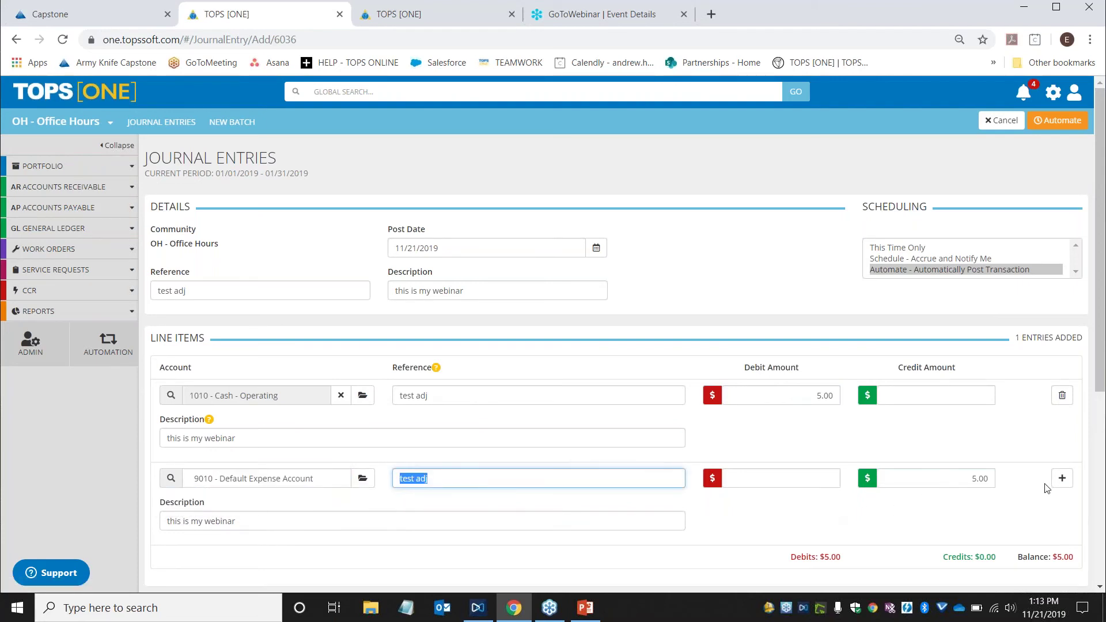
click(1064, 479)
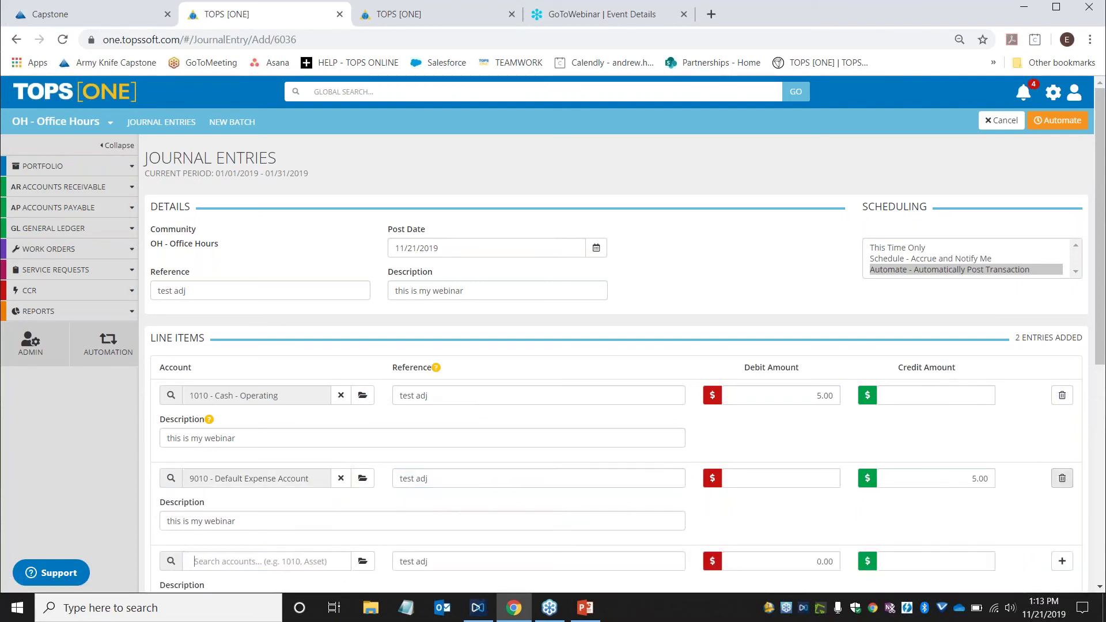
- Add Sunday and Saturday to the scheduled job's permitted days
scroll(1032, 455, down, 4)
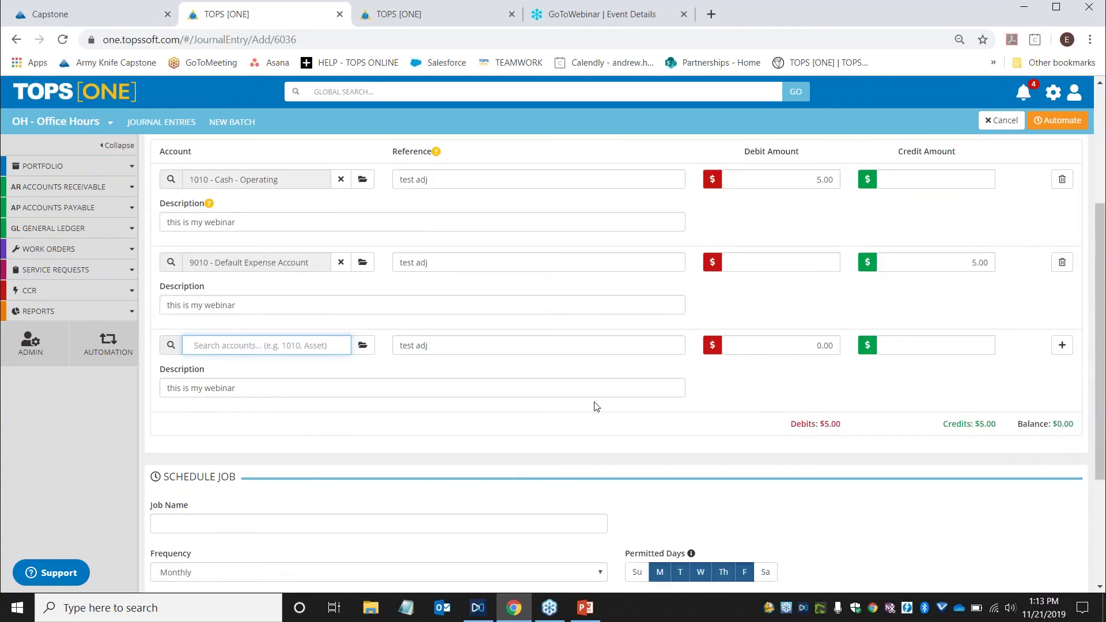
scroll(597, 409, down, 3)
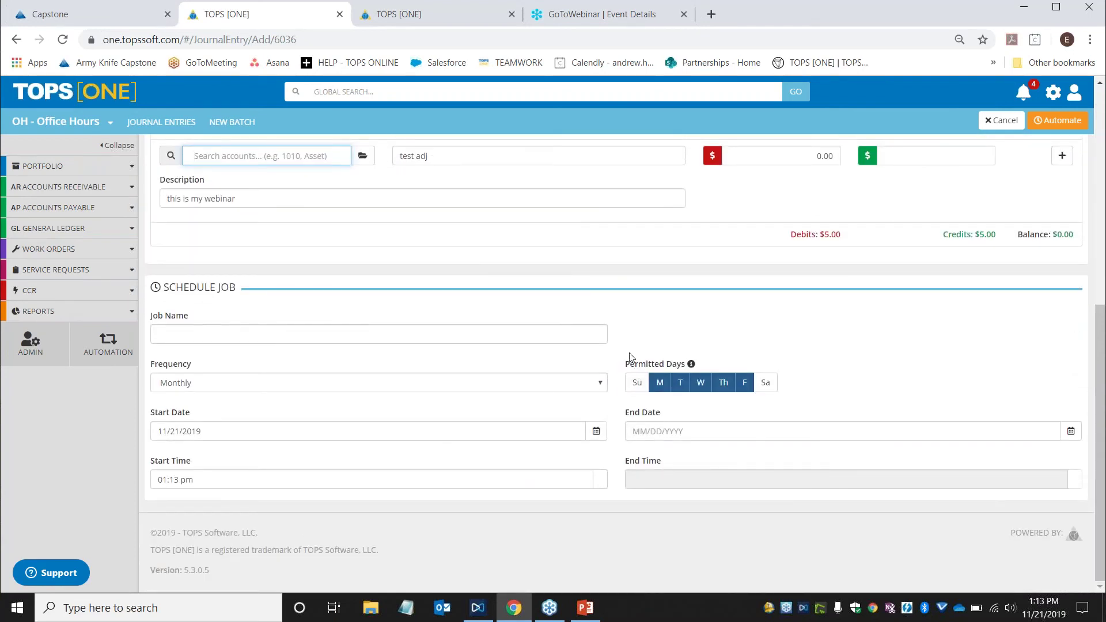
click(636, 390)
click(769, 385)
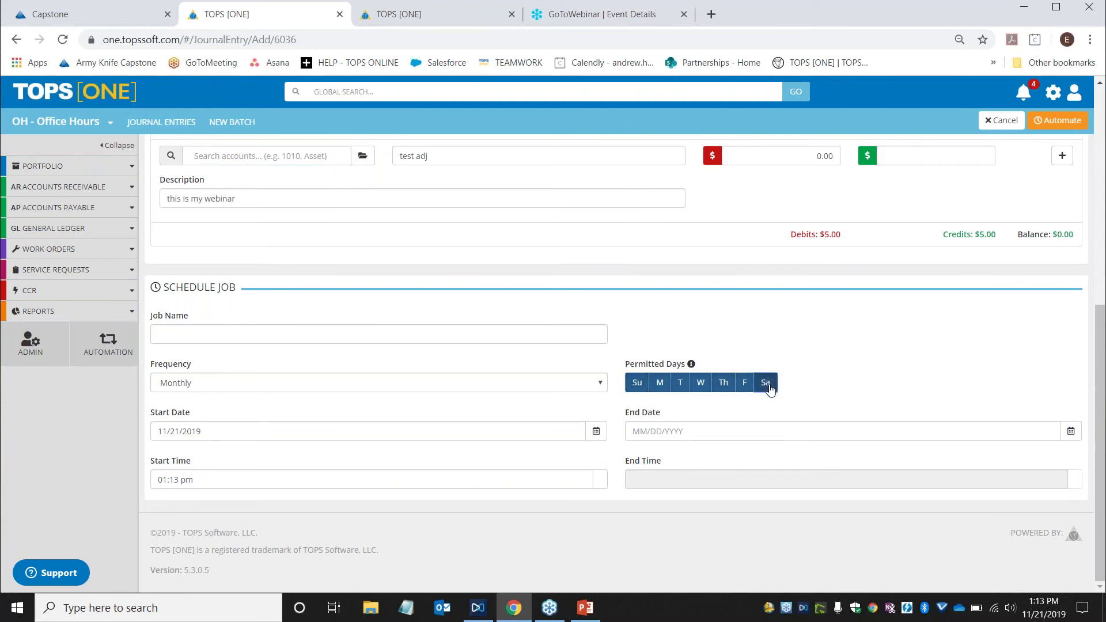
- Name the scheduled job "This is my webinar Auto Post JE" and set its frequency to Monthly
click(529, 331)
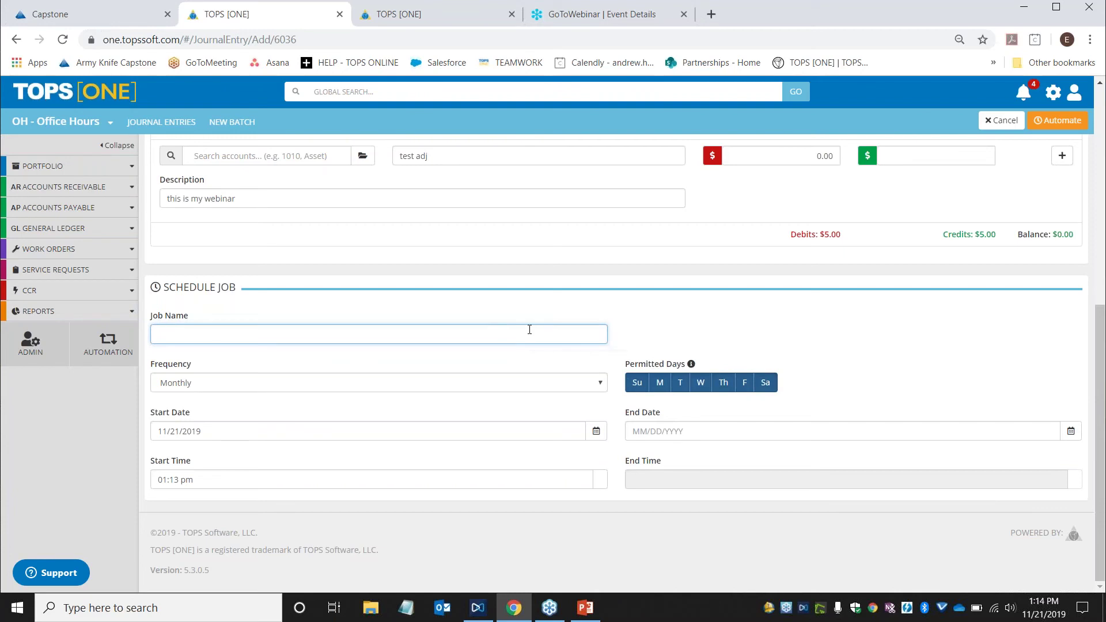
text(This is my webinar Auto Post JE)
click(267, 387)
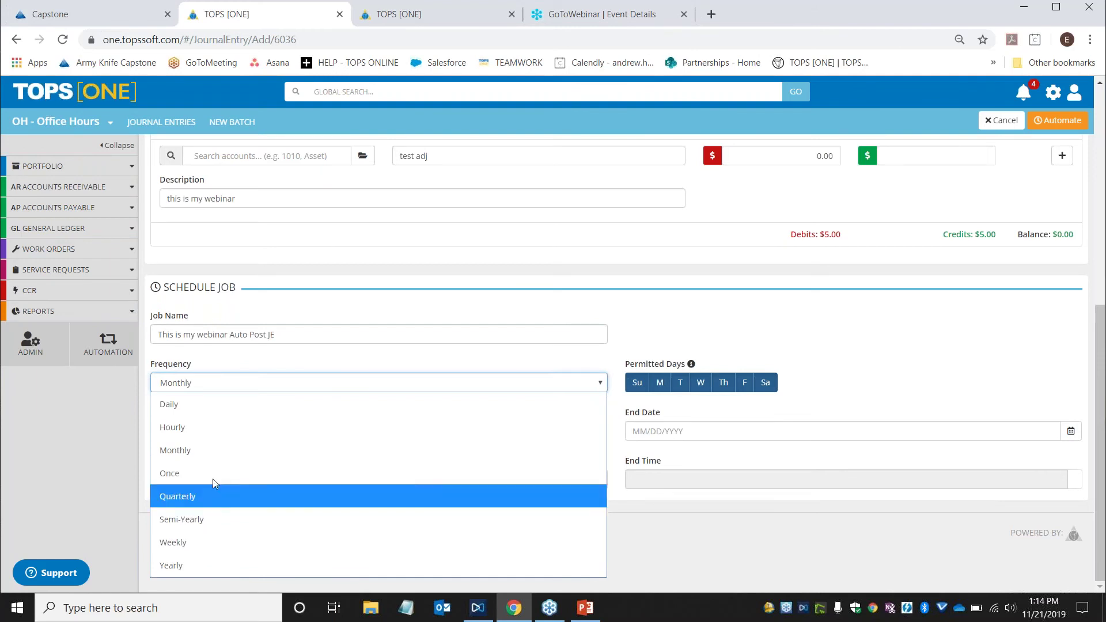
click(218, 451)
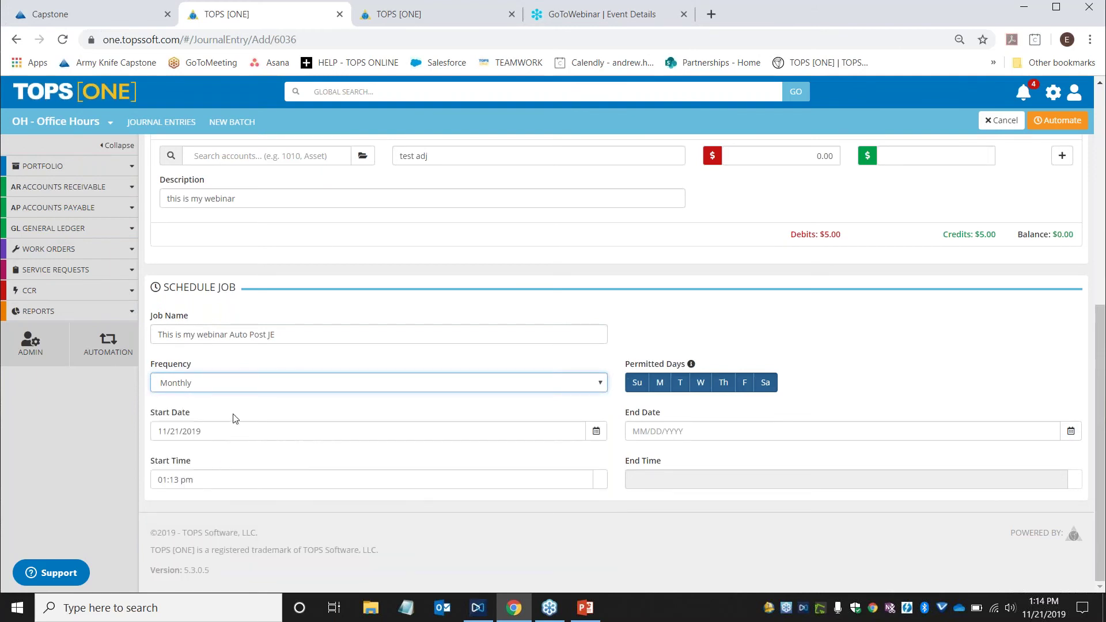
- Set the scheduled job's start time to 01:30 pm and its start date to 12/01/2019
click(224, 476)
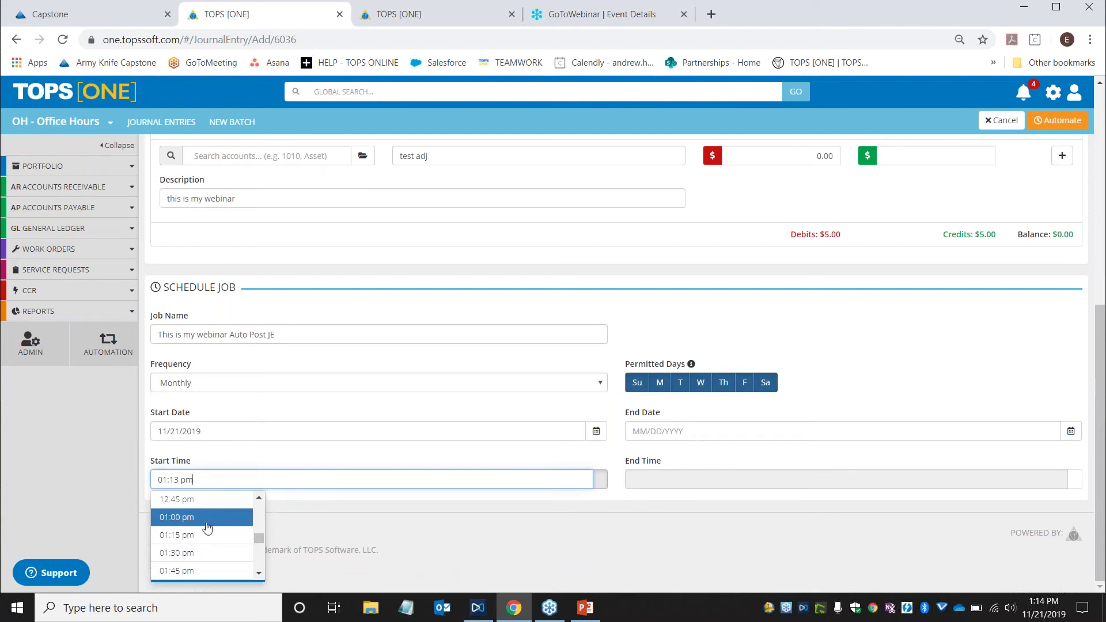
click(190, 554)
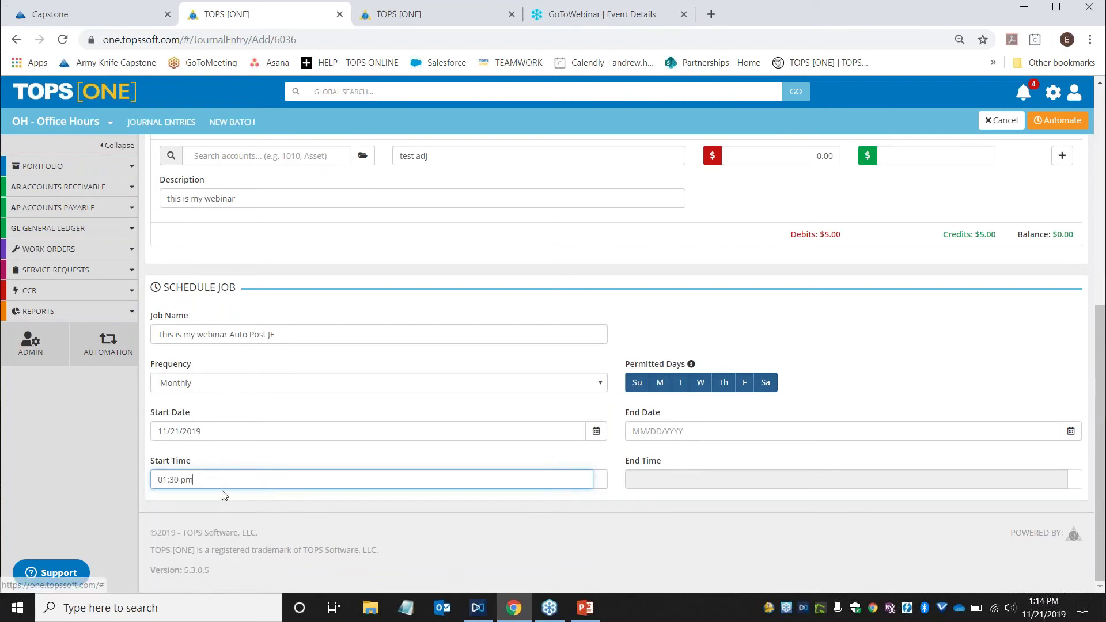
click(596, 432)
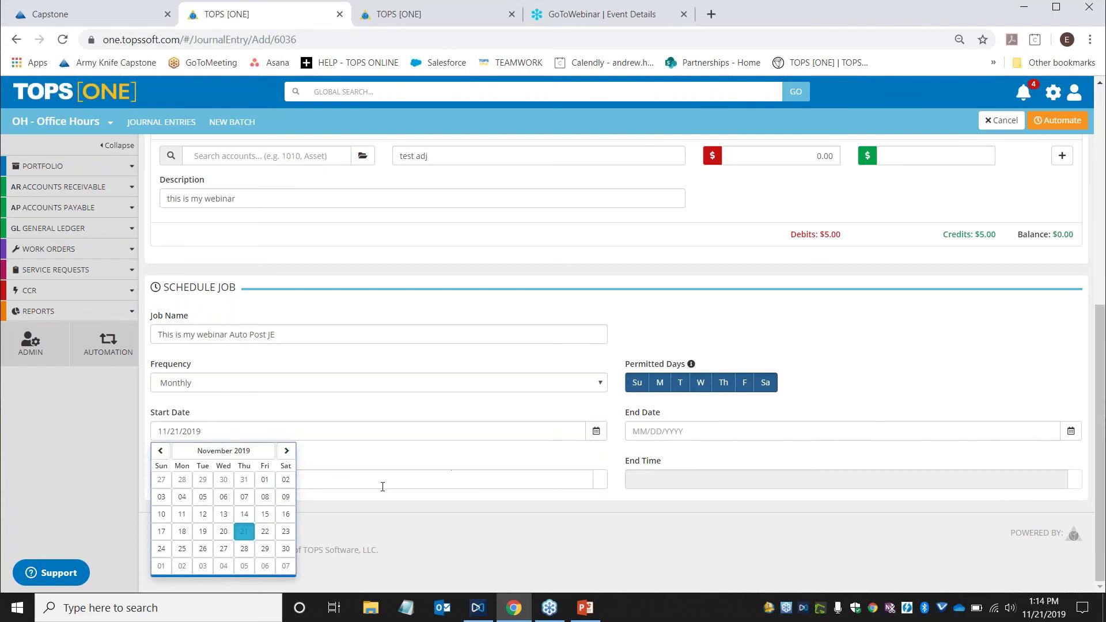
click(162, 565)
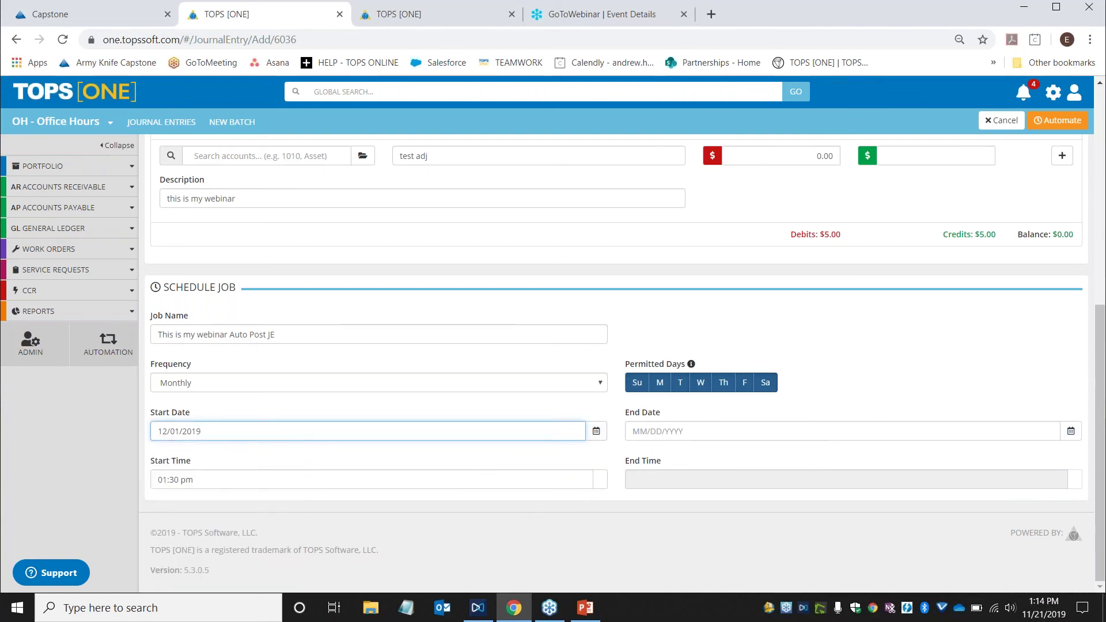
- Change the scheduled job's start time to 06:00 am
click(600, 479)
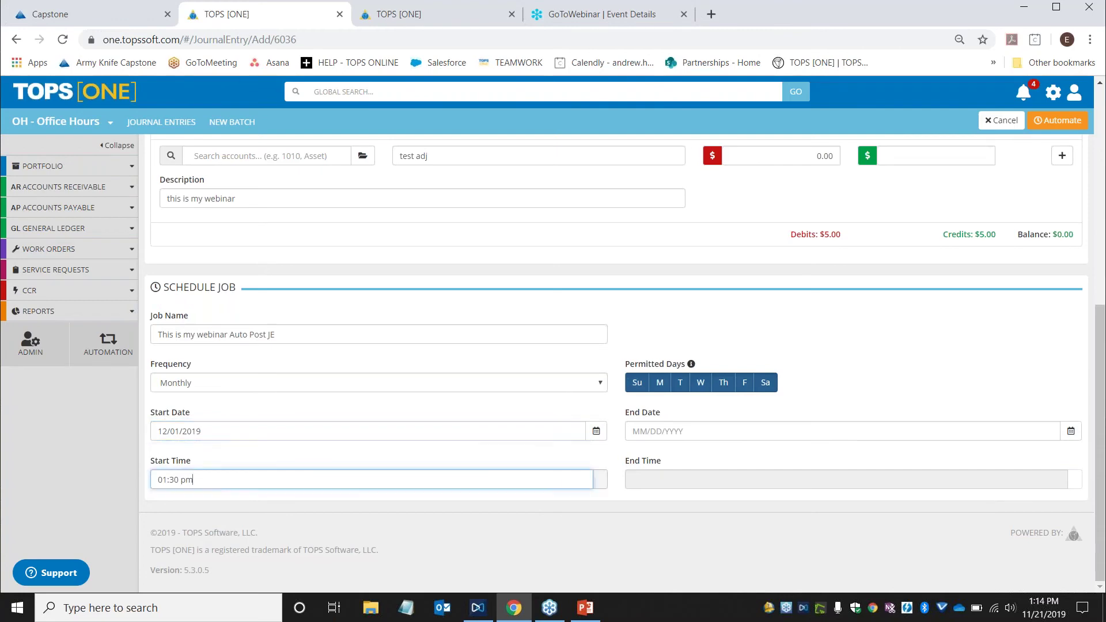
scroll(313, 496, down, 7)
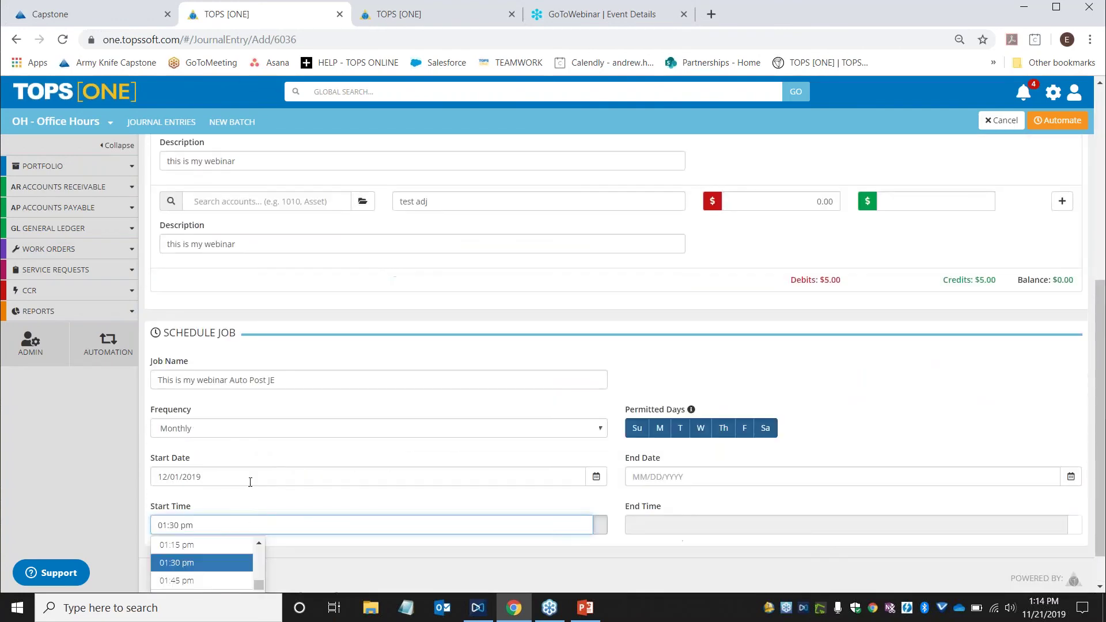
scroll(261, 498, up, 7)
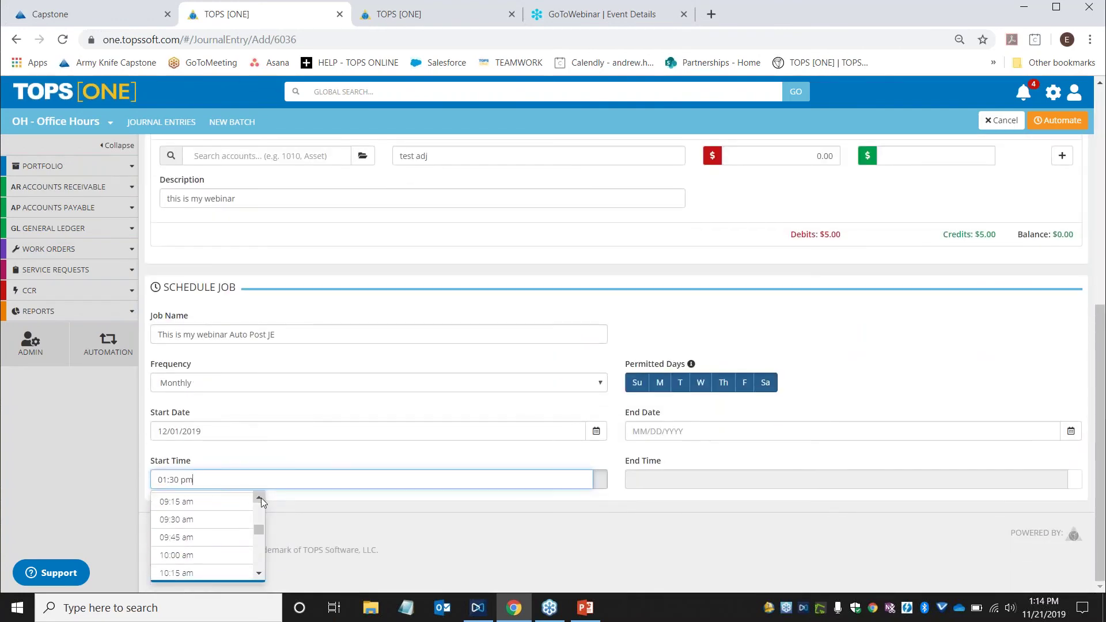
scroll(261, 498, up, 4)
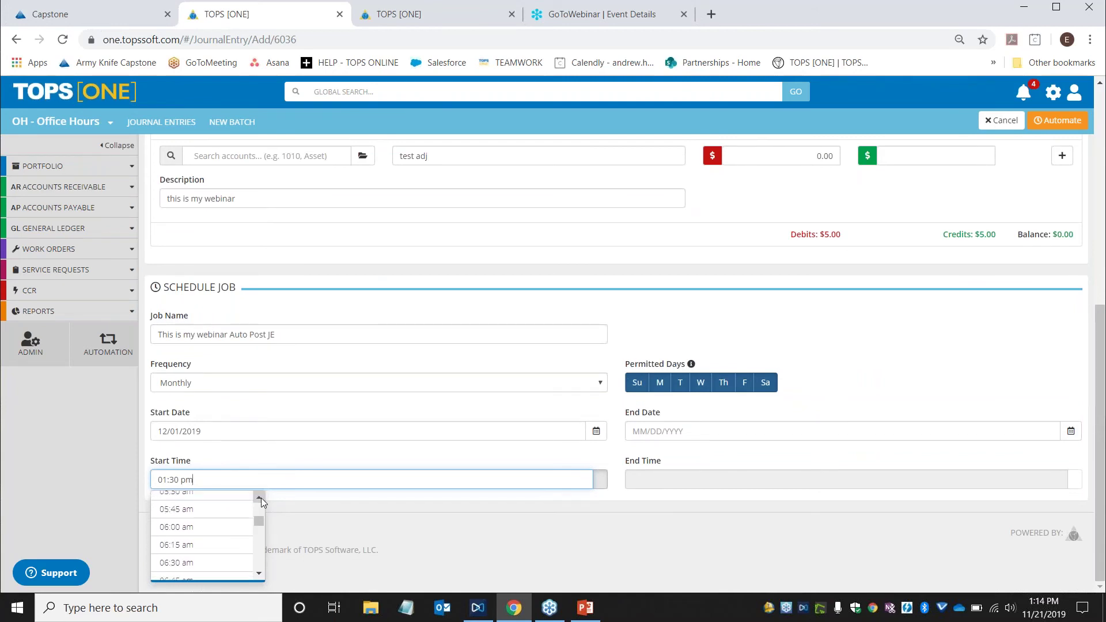
click(180, 527)
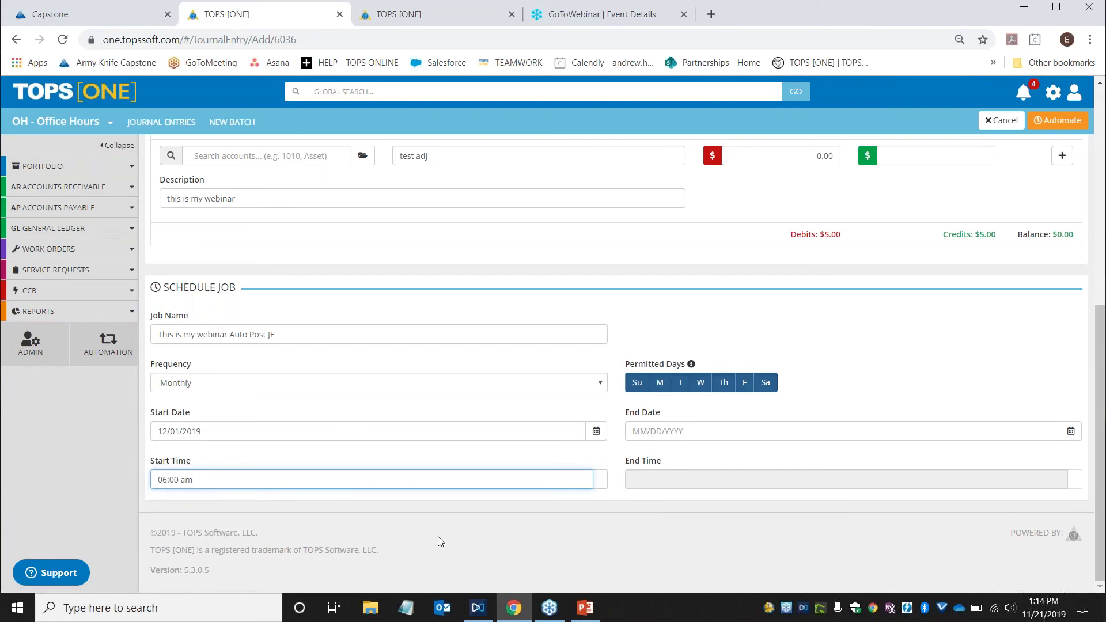
click(562, 525)
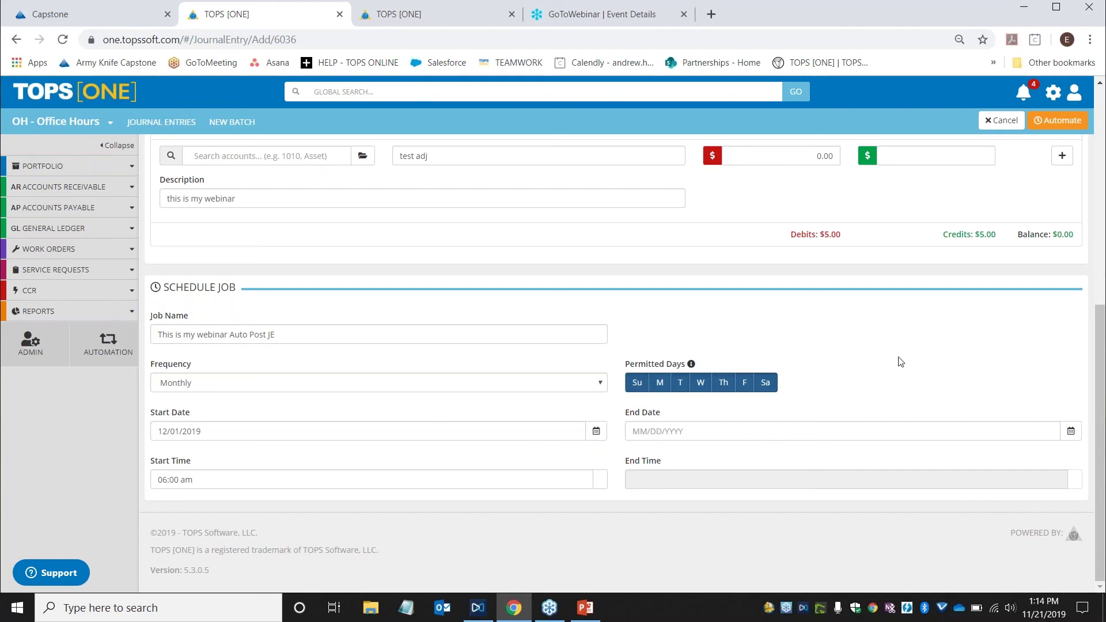
- Submit the journal entry for automation and check the new job's name in the scheduled jobs list
scroll(908, 358, up, 6)
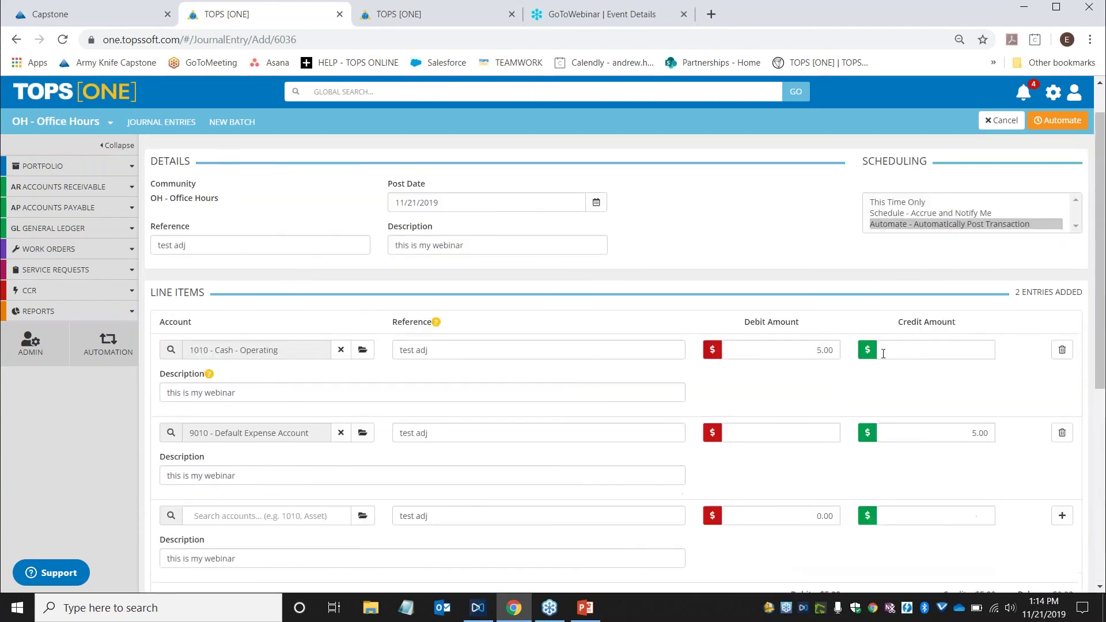
click(1055, 122)
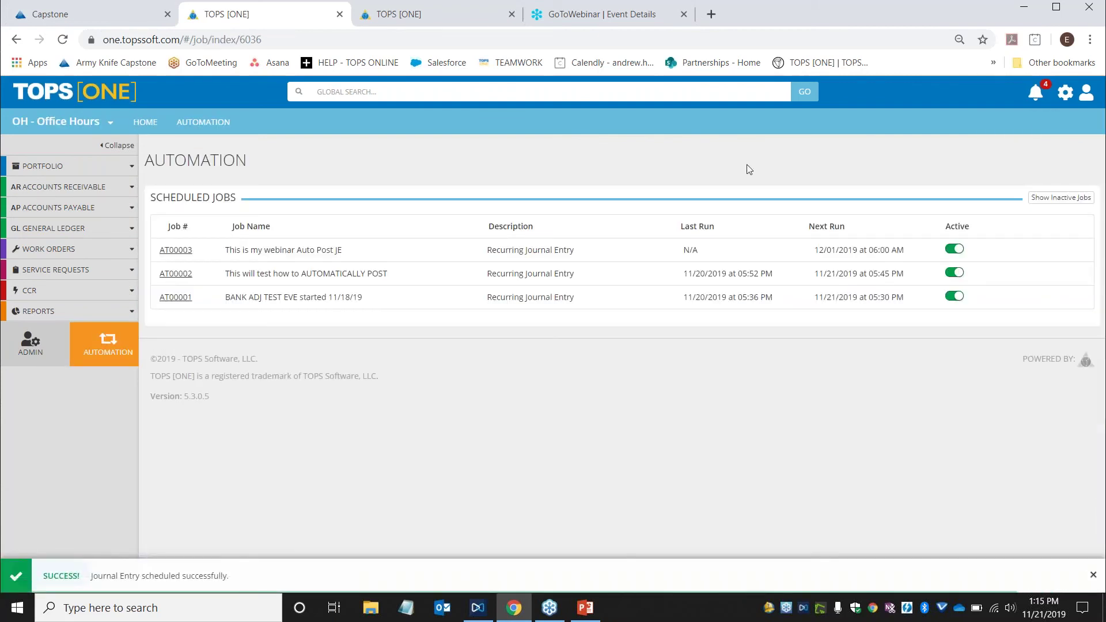
drag(226, 250, 348, 253)
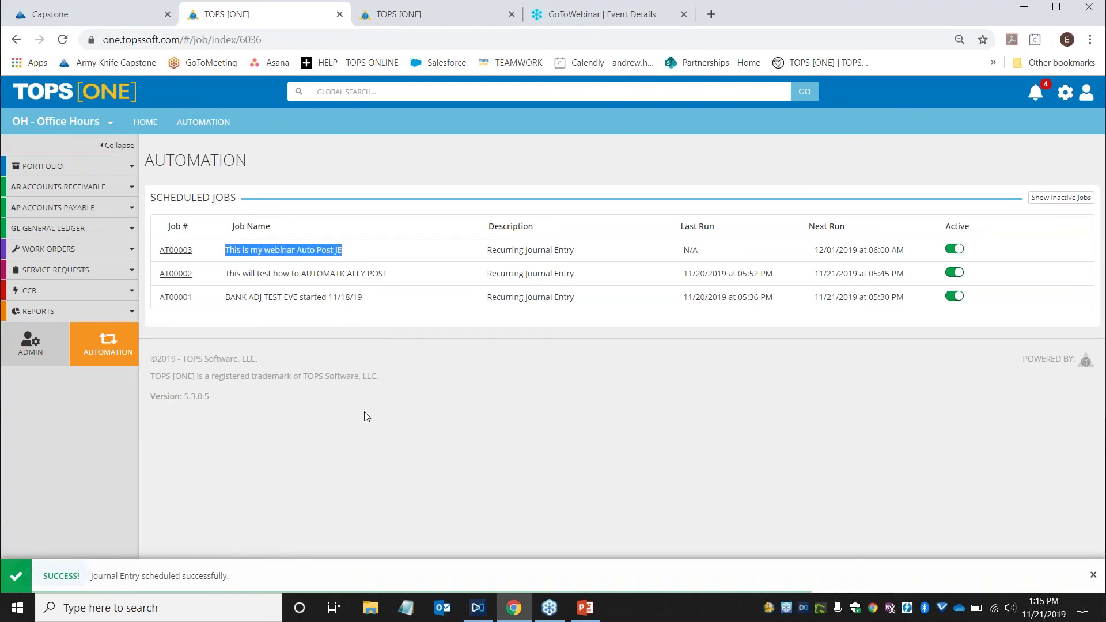
click(375, 355)
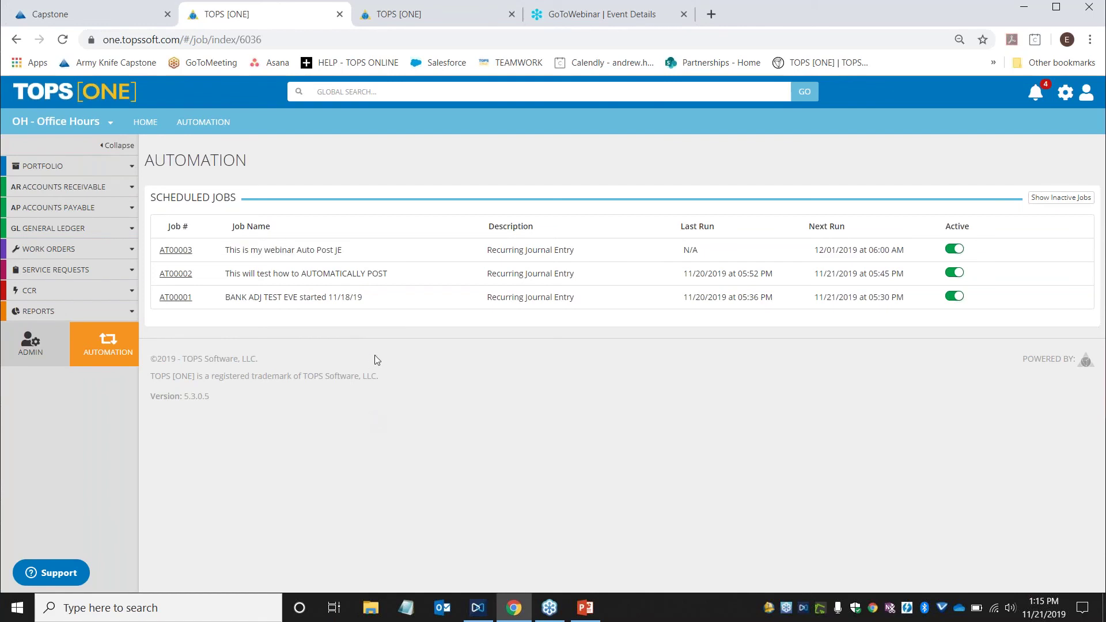
- Disable the "This is my webinar Auto Post JE" job, then re-enable it from the inactive jobs and return to the active list
click(956, 250)
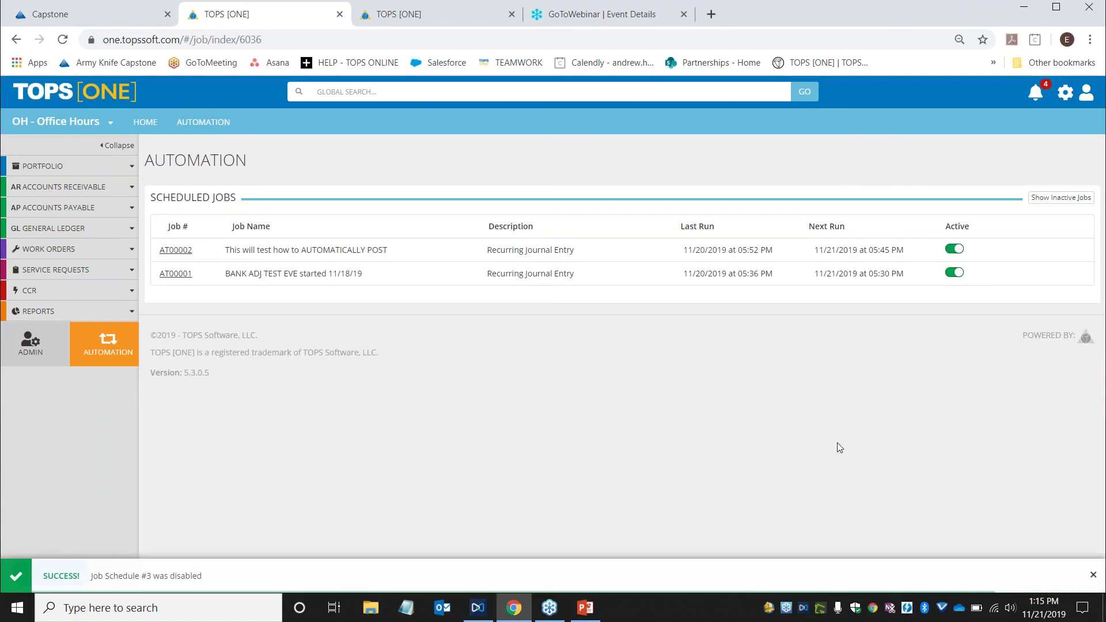
click(1052, 200)
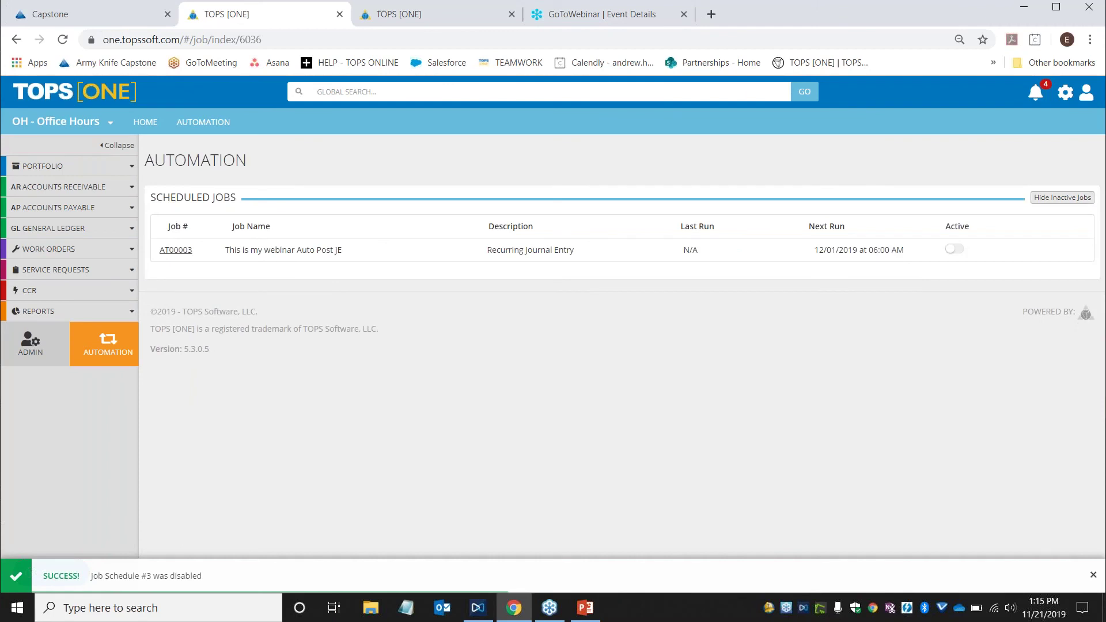
click(955, 250)
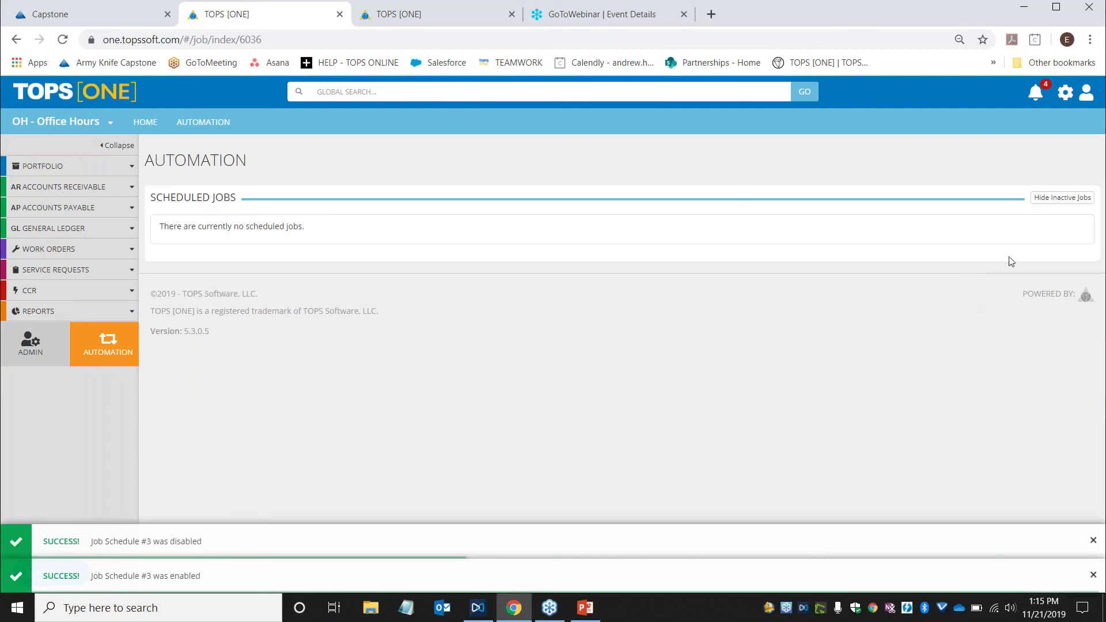
click(1063, 199)
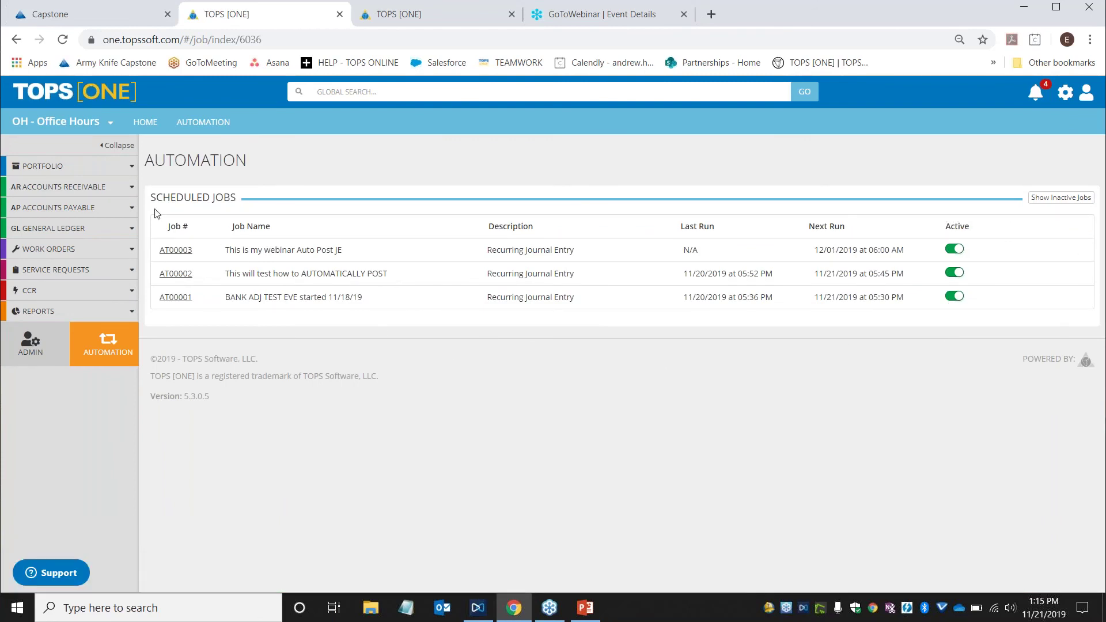
- Open posted journal entry GL 1565 from the general ledger's journal entries for editing
click(72, 229)
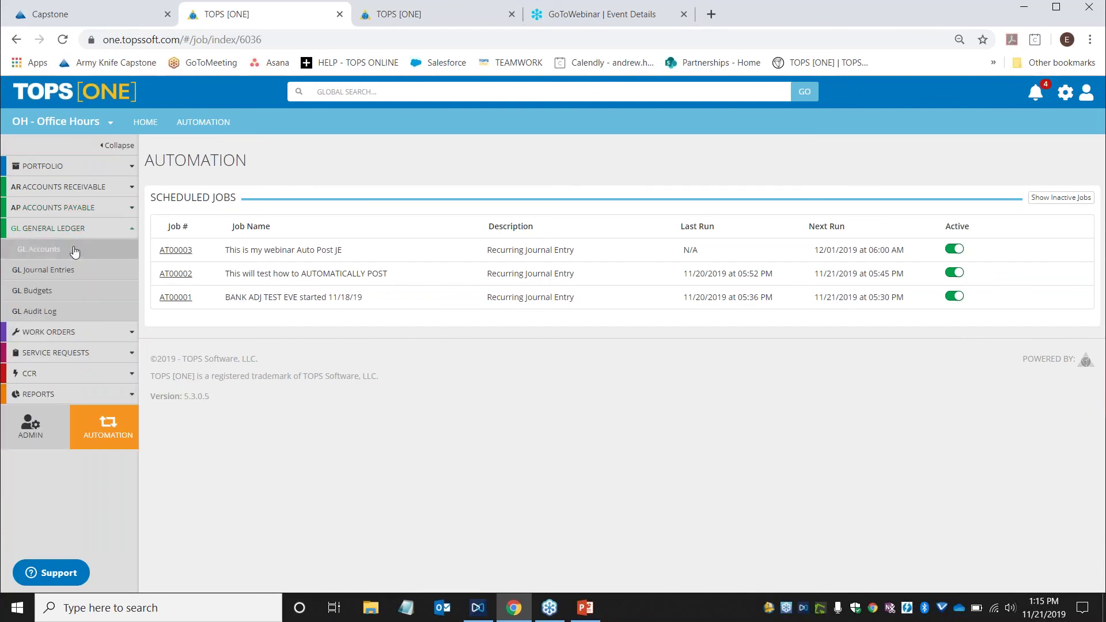
click(68, 270)
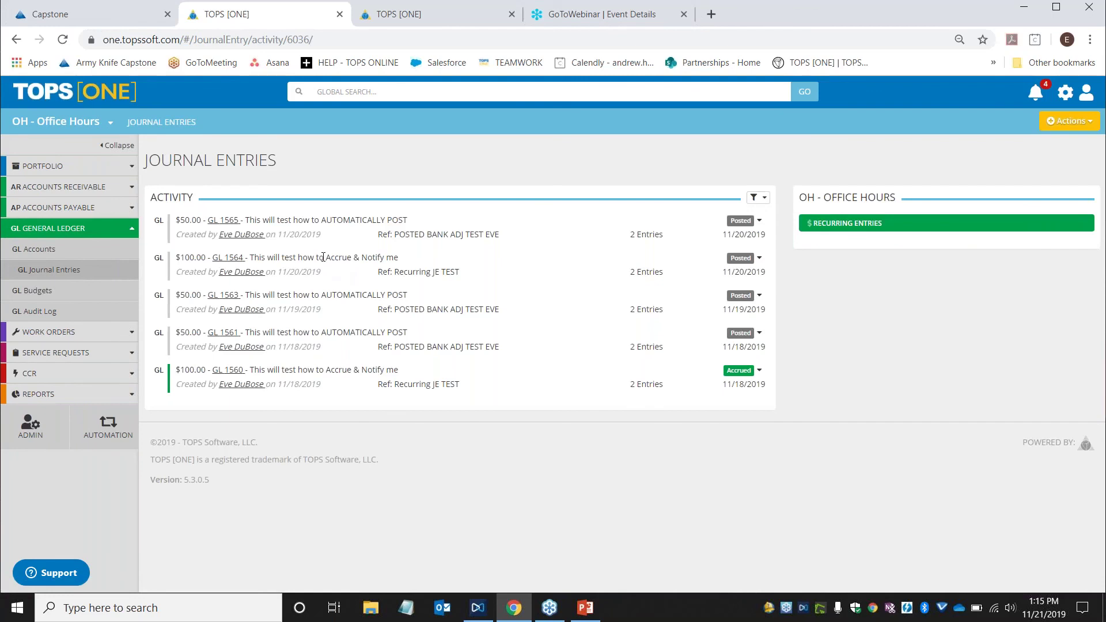
click(225, 221)
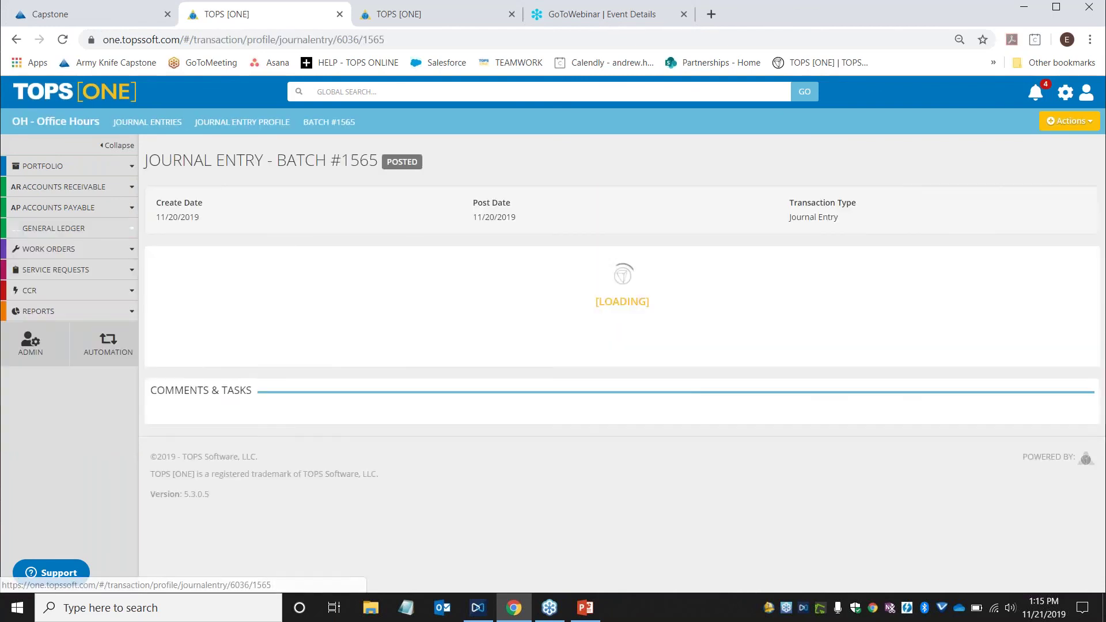
click(1058, 121)
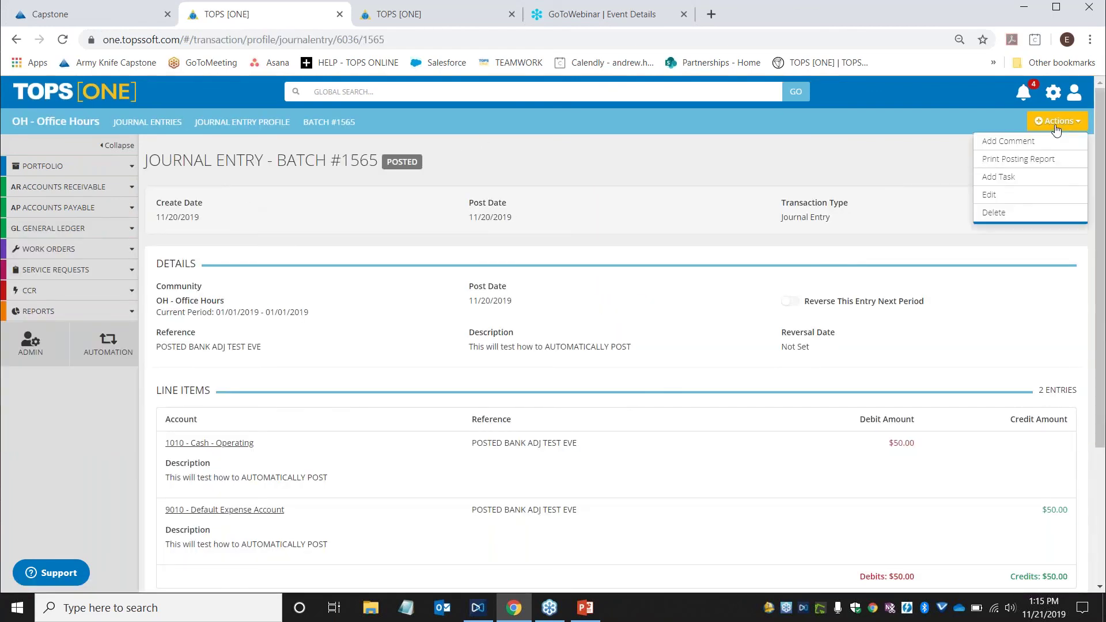
click(990, 195)
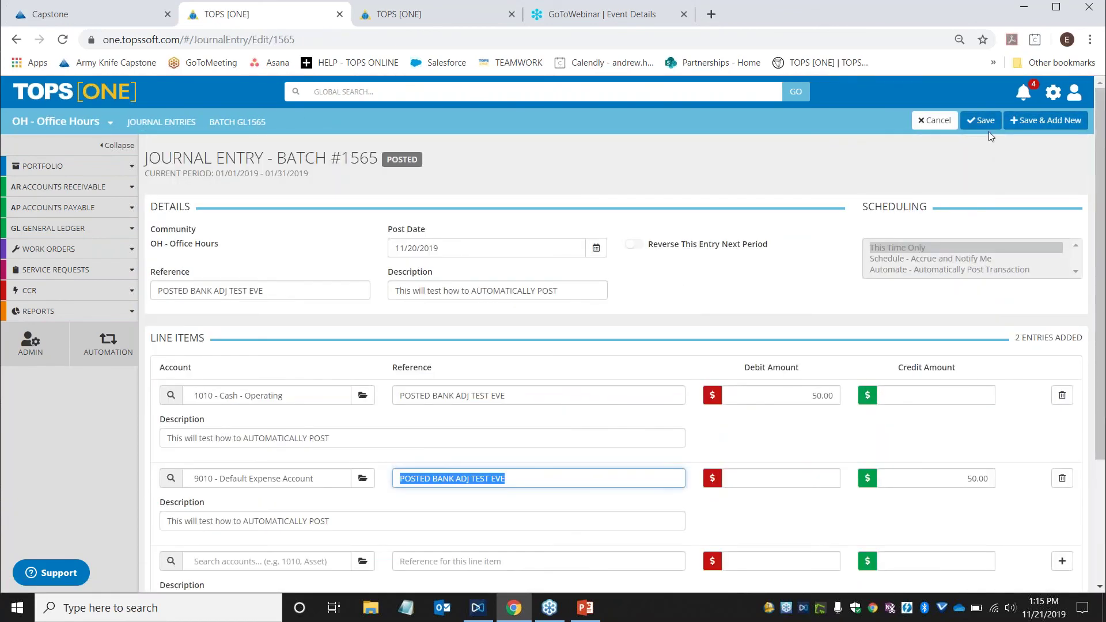
- Leave the entry without saving and go to the OH - Office Hours community page
click(64, 121)
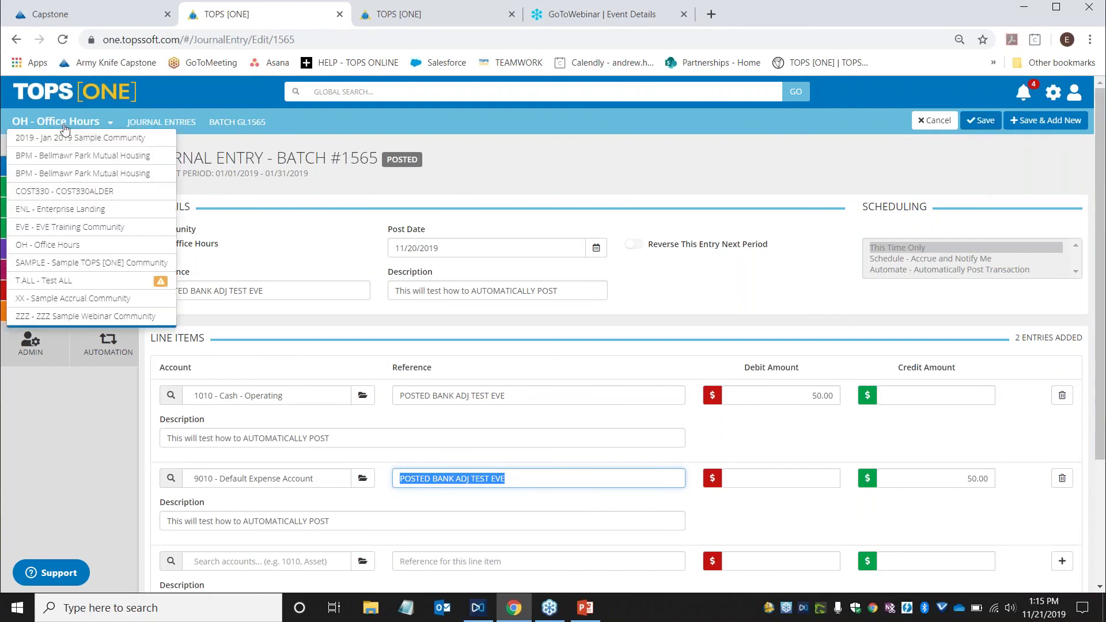
click(67, 134)
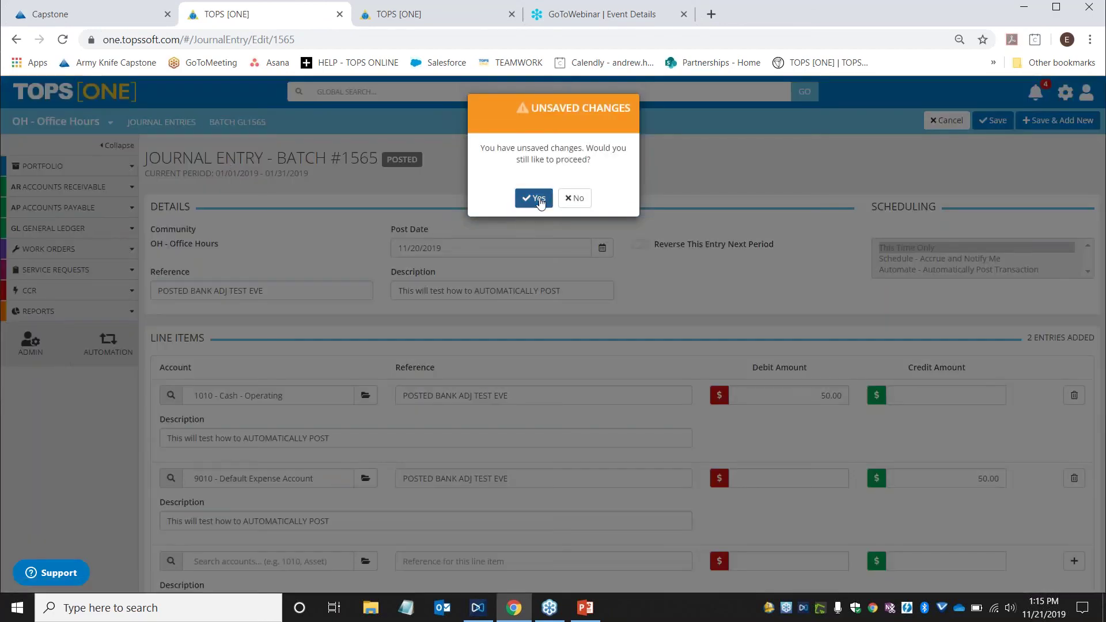
click(535, 198)
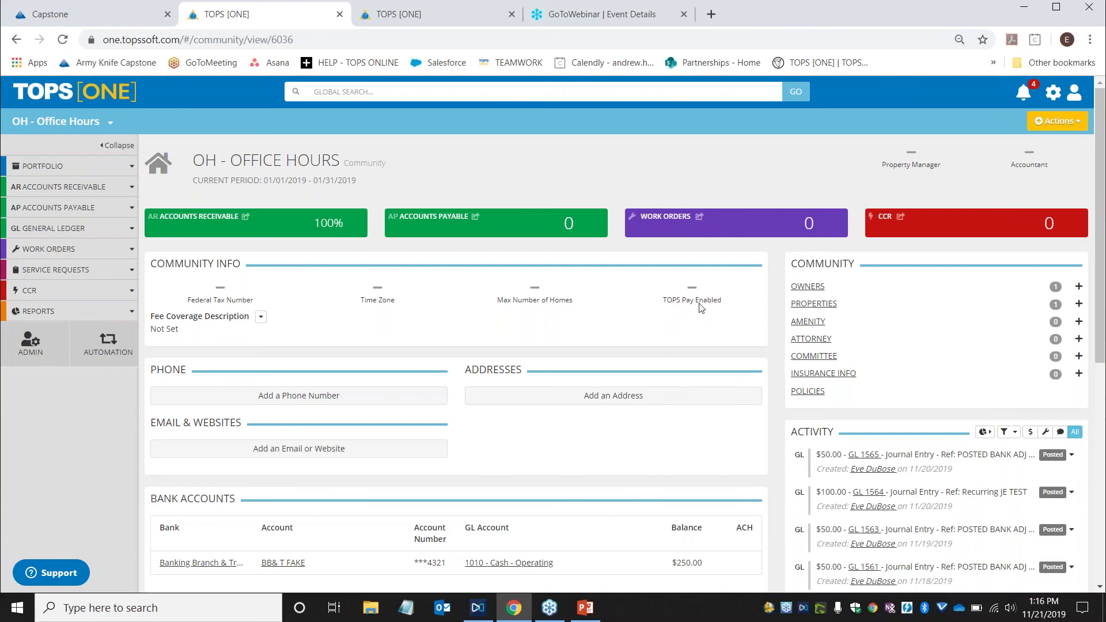
- Open the community's scheduled automation jobs and review the list by job name
click(131, 355)
triple_click(253, 227)
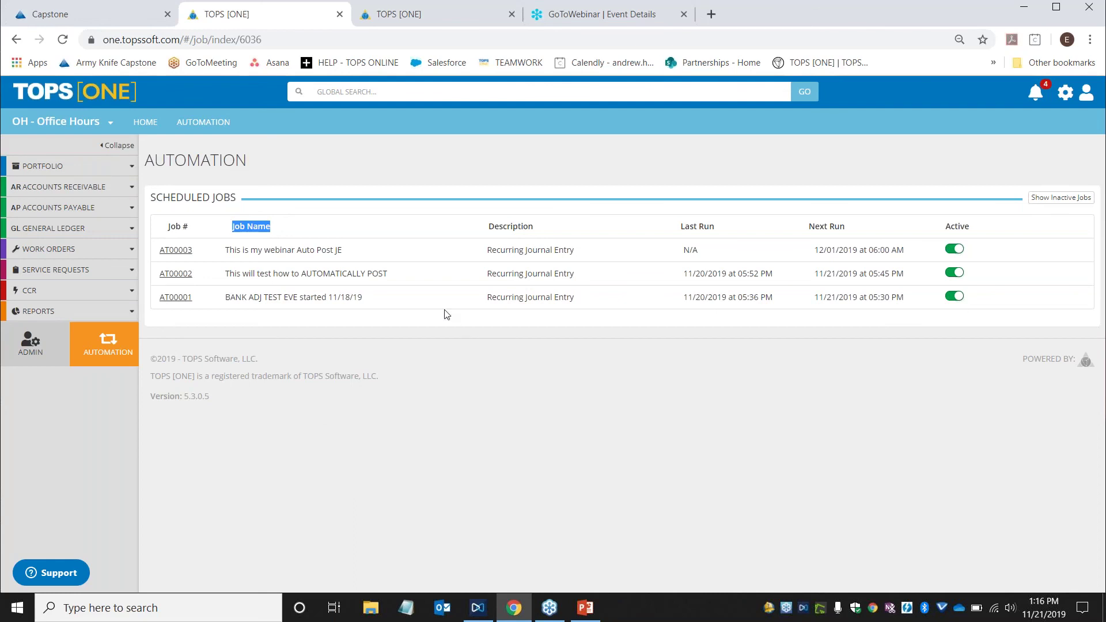
click(504, 436)
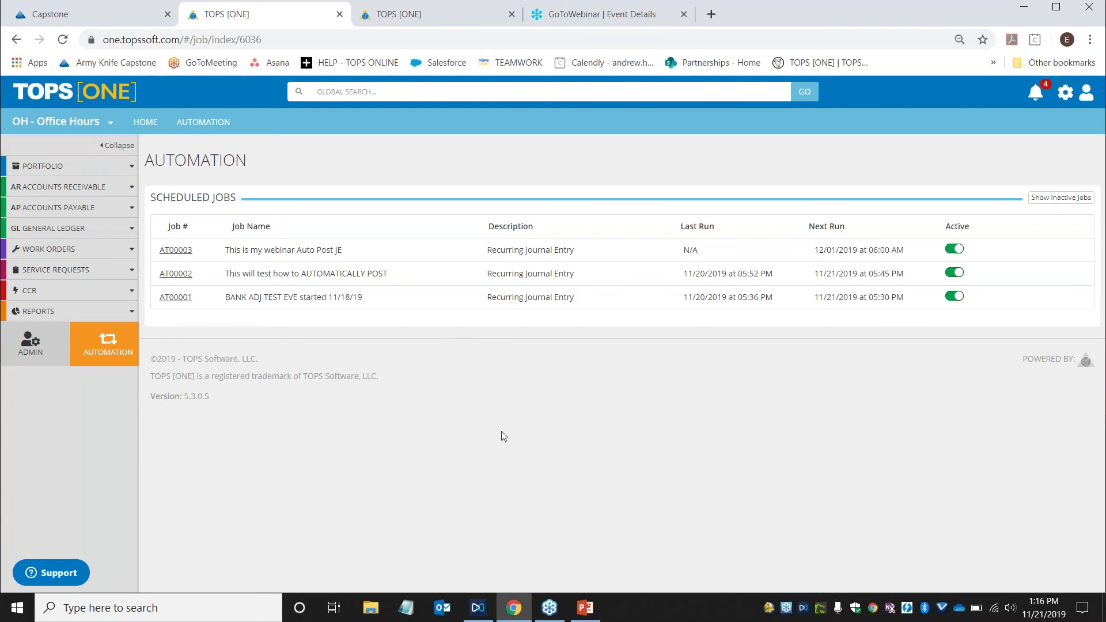